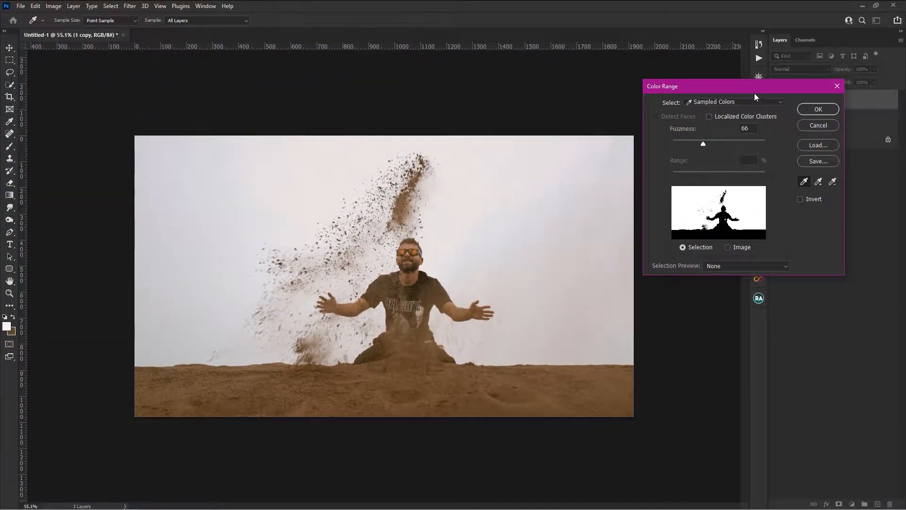
- Select the sky by Color Range with Add to Sample enabled, and add a layer mask to 1 copy from that selection
{"action": "left_click_drag", "start_coordinate": [749, 86], "coordinate": [743, 80]}
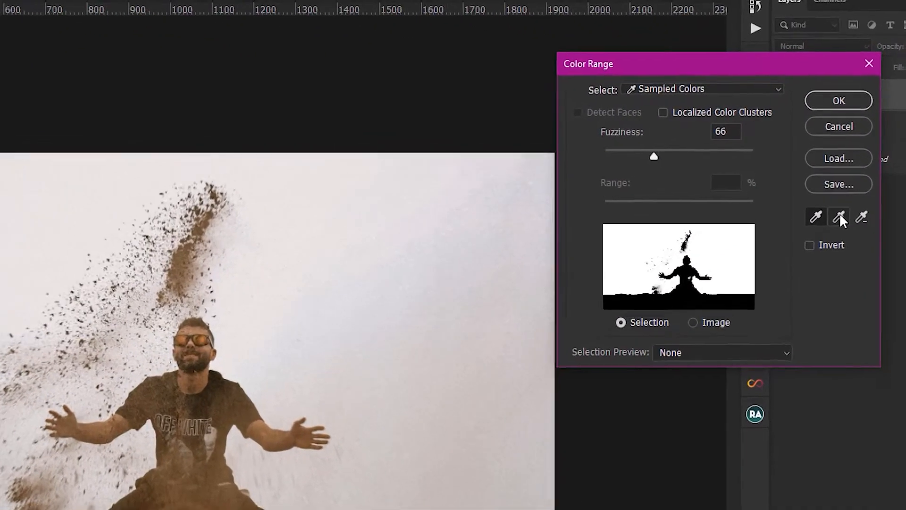
{"action": "left_click", "coordinate": [838, 215]}
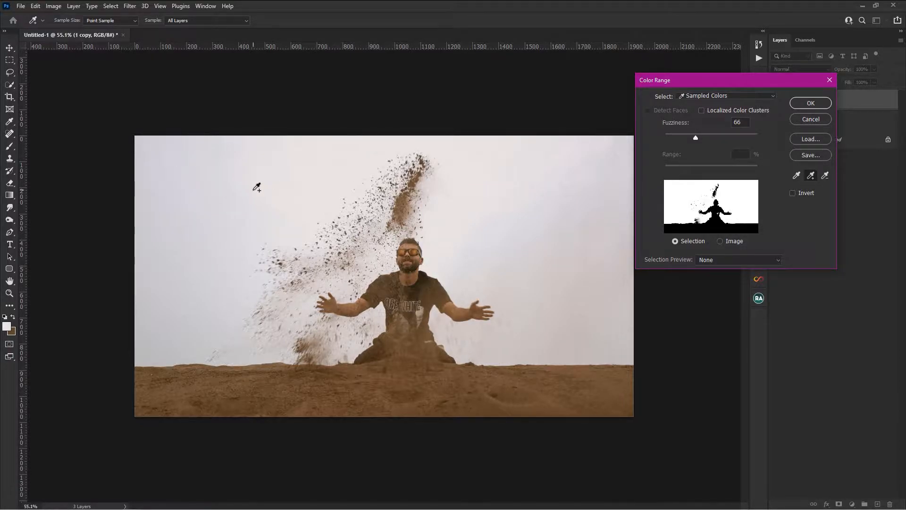
{"action": "left_click", "coordinate": [810, 103]}
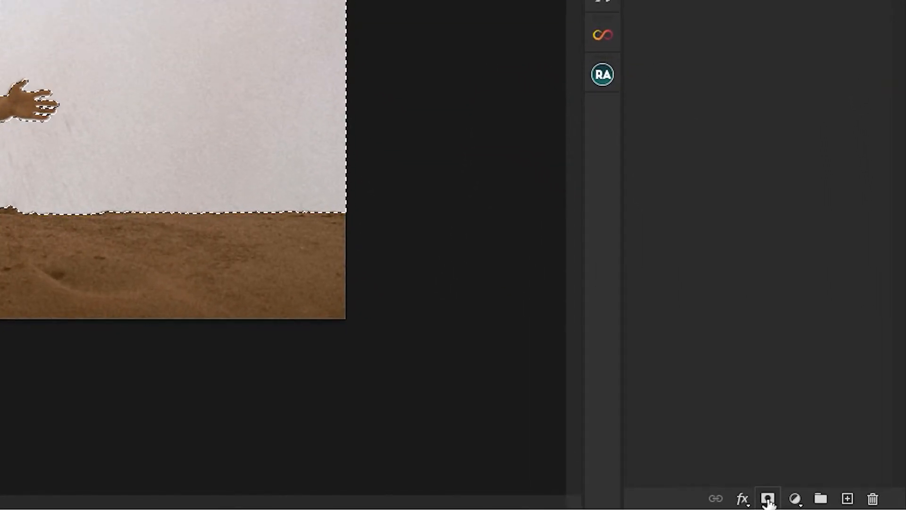
{"action": "left_click", "coordinate": [806, 501]}
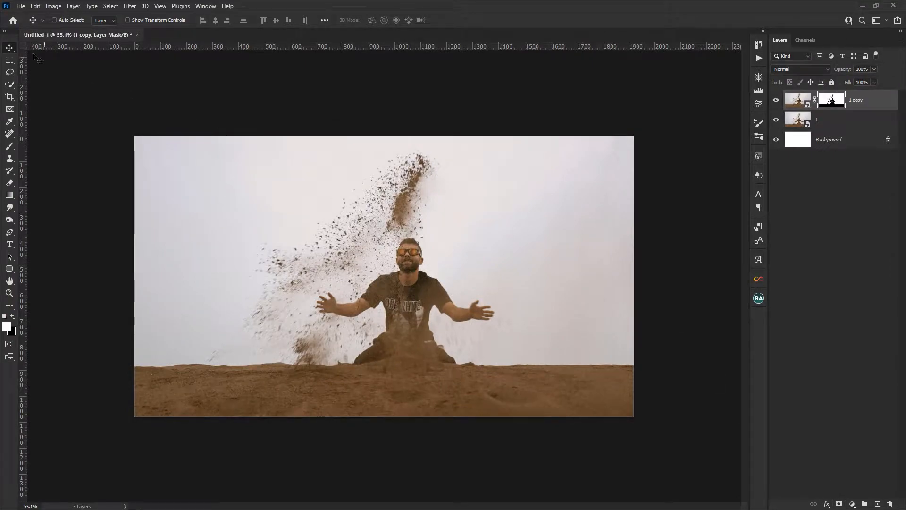
- Place the sandy beach photo from folder 3, scale it to 64% to span the canvas width, and lower it to Y about 601.61 px
{"action": "left_click", "coordinate": [131, 502]}
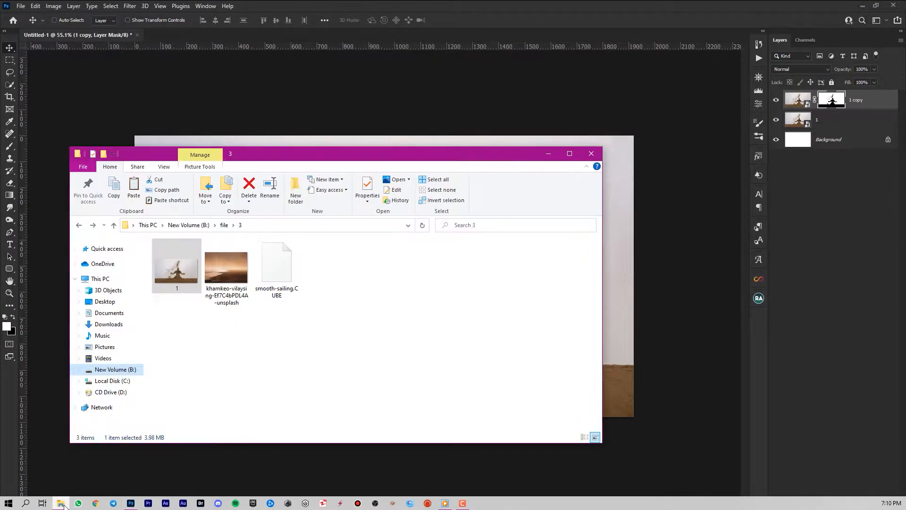
{"action": "left_click_drag", "start_coordinate": [242, 265], "coordinate": [615, 223]}
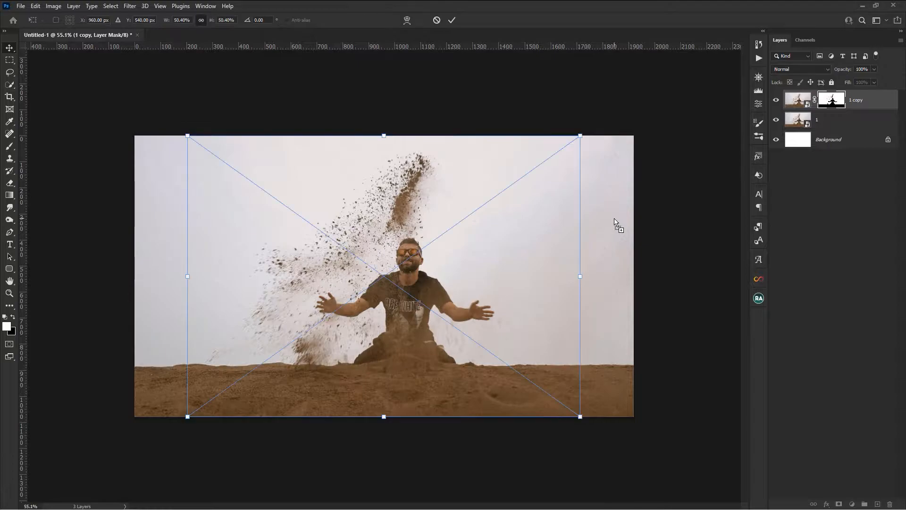
{"action": "left_click_drag", "start_coordinate": [191, 277], "coordinate": [135, 276]}
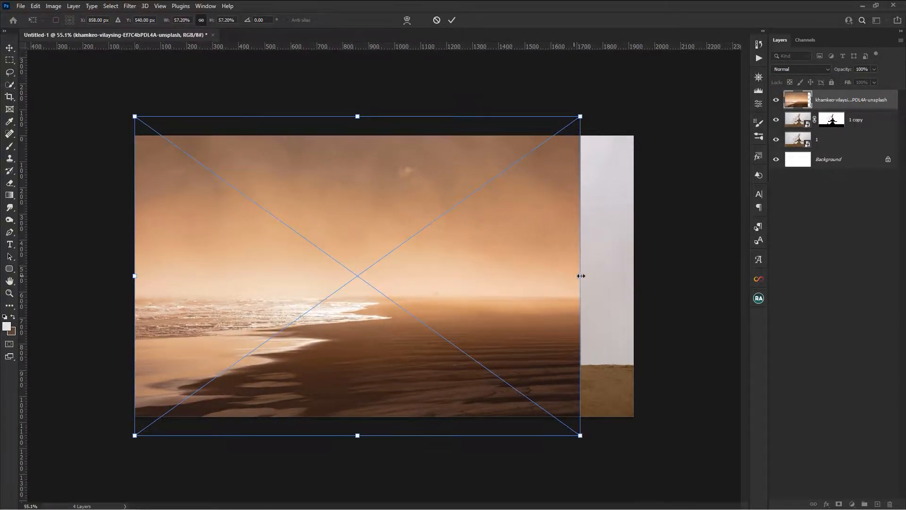
{"action": "left_click_drag", "start_coordinate": [585, 276], "coordinate": [633, 276]}
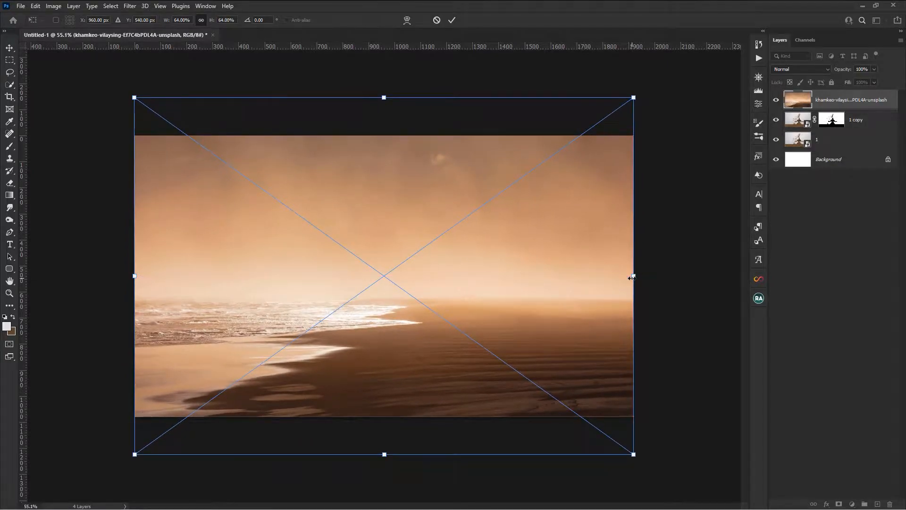
{"action": "left_click_drag", "start_coordinate": [543, 212], "coordinate": [543, 229]}
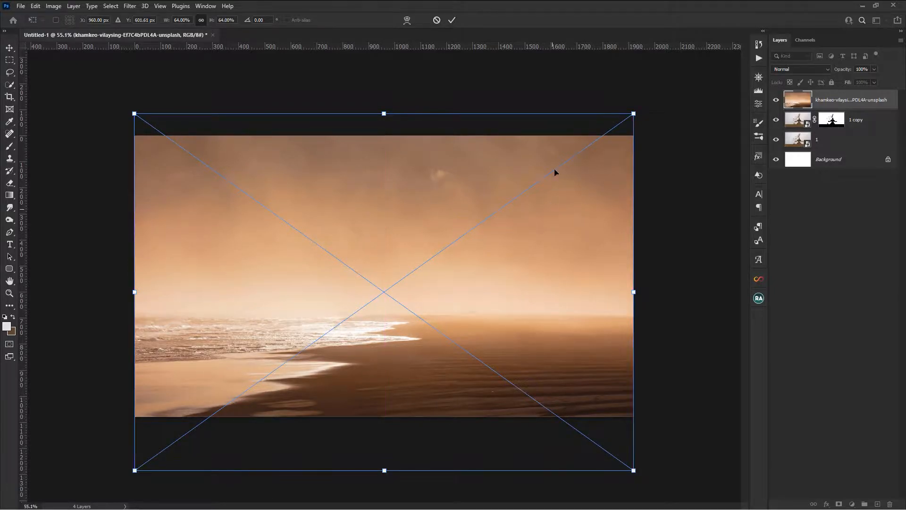
{"action": "left_click", "coordinate": [452, 20]}
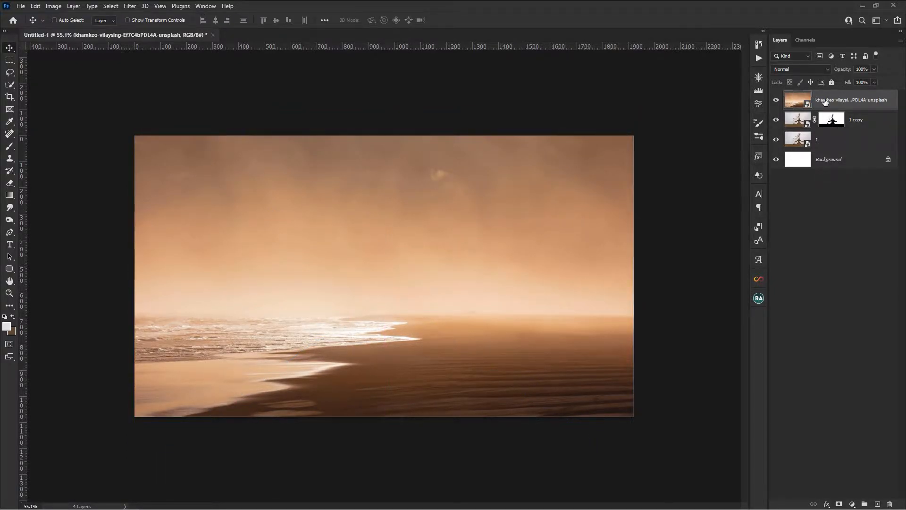
- Clip the beach photo to the masked 1 copy layer and apply a Gaussian Blur with a radius of 3.4 pixels
{"action": "right_click", "coordinate": [825, 102]}
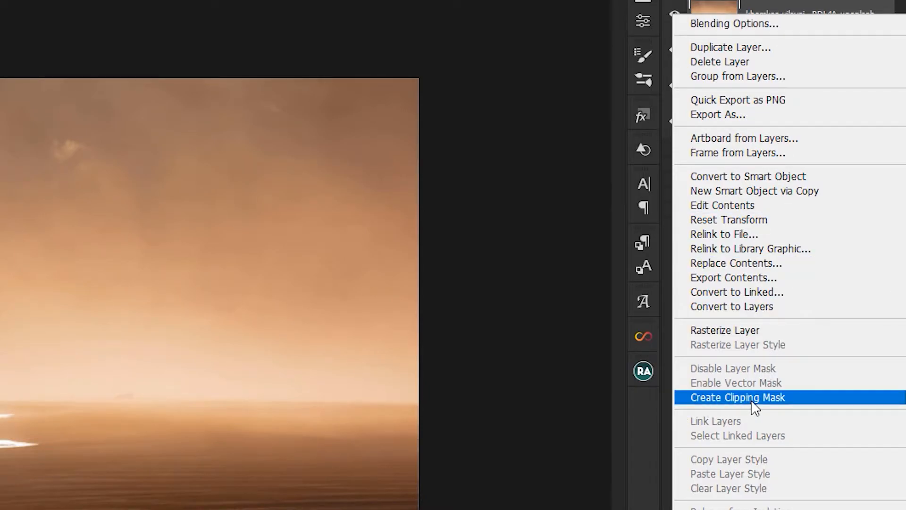
{"action": "left_click", "coordinate": [734, 398]}
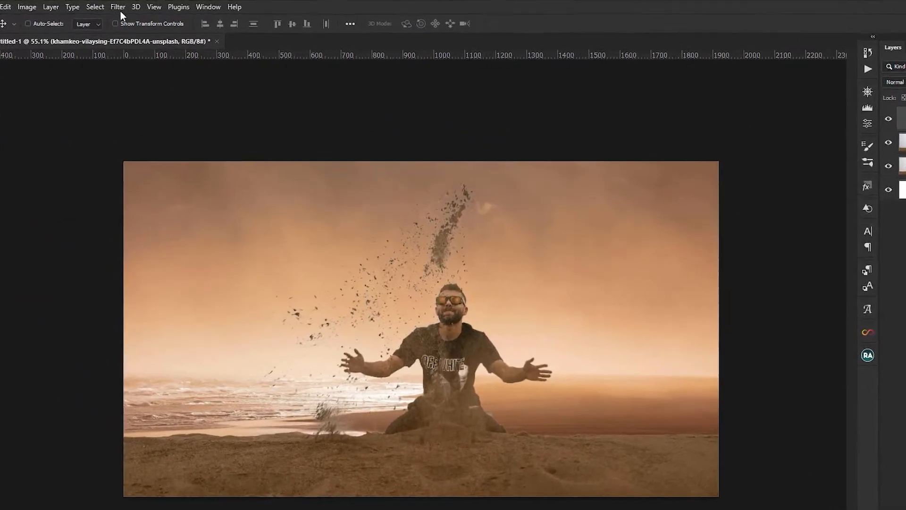
{"action": "left_click", "coordinate": [130, 6]}
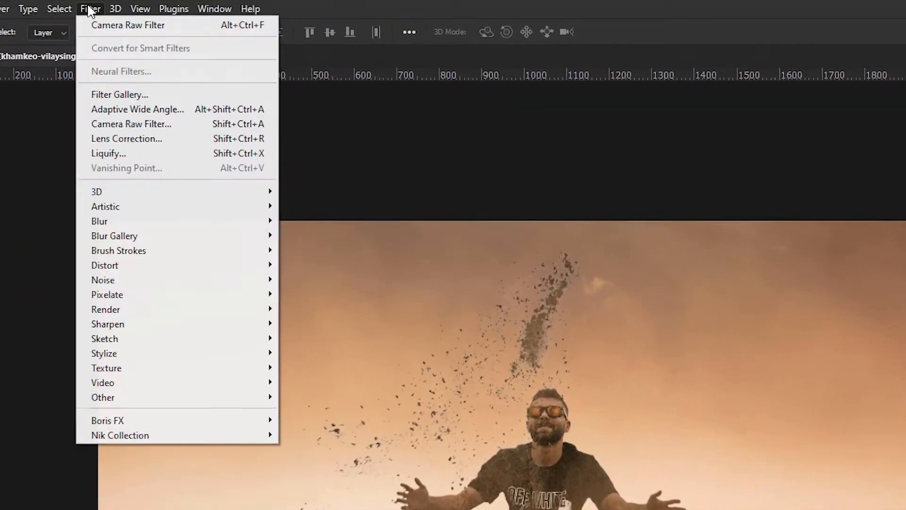
{"action": "mouse_move", "coordinate": [154, 248]}
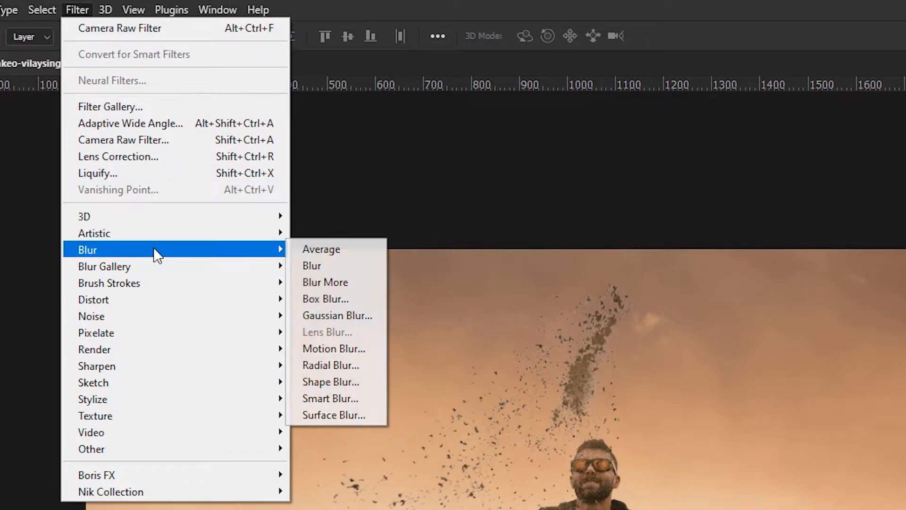
{"action": "left_click", "coordinate": [324, 315]}
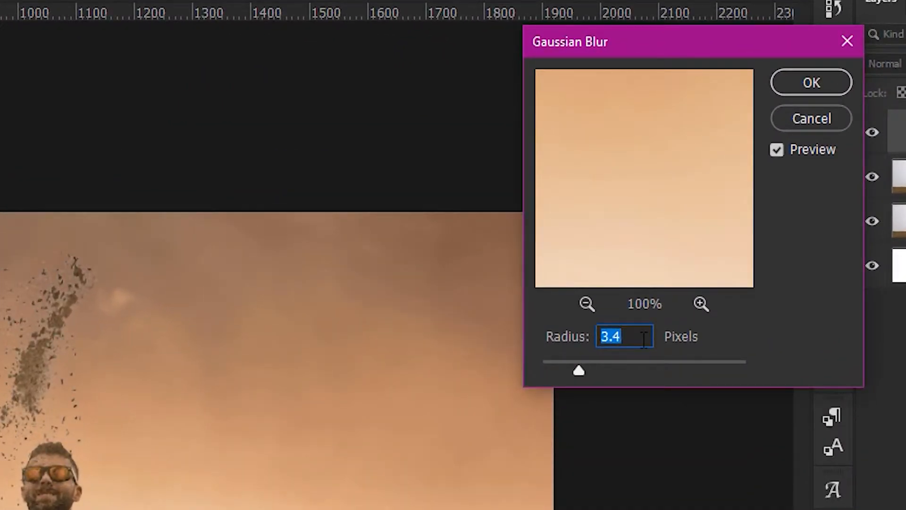
{"action": "left_click", "coordinate": [818, 86]}
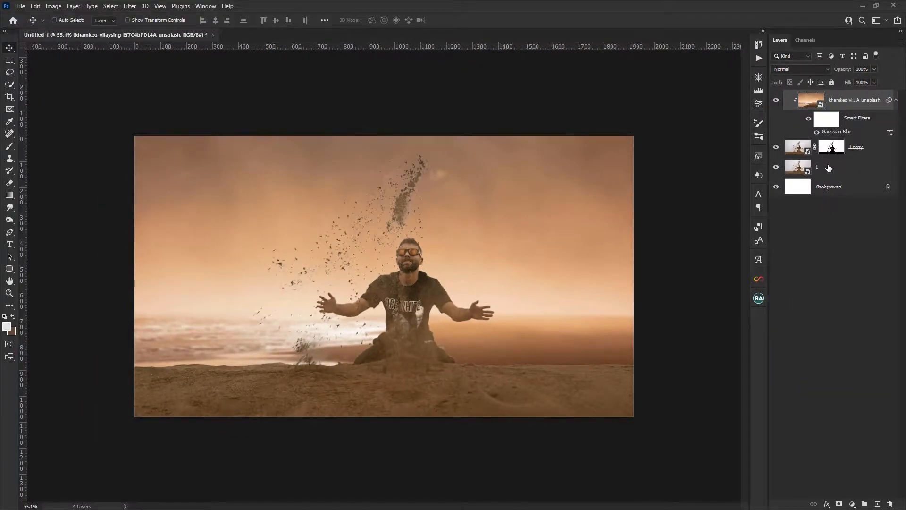
- Add a Levels adjustment above layer 1 with the black input at 6 and the white input at 246
{"action": "left_click", "coordinate": [829, 168]}
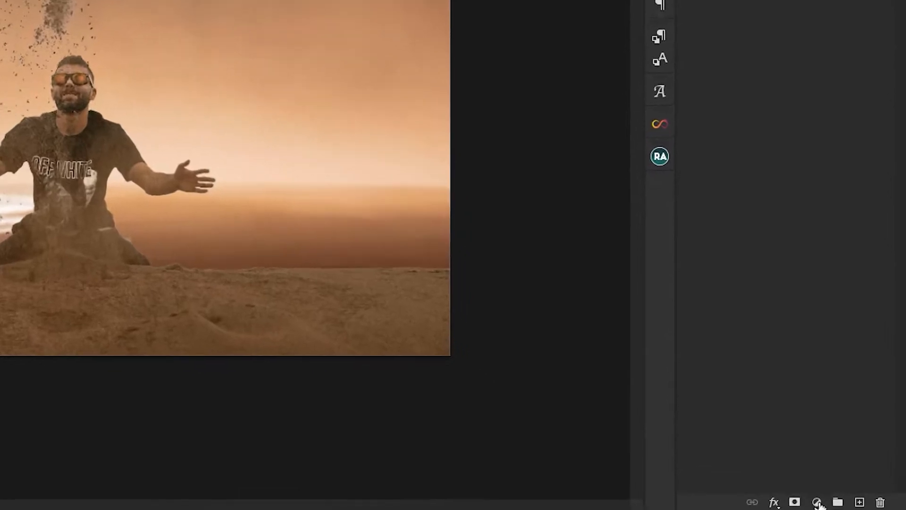
{"action": "left_click", "coordinate": [851, 504]}
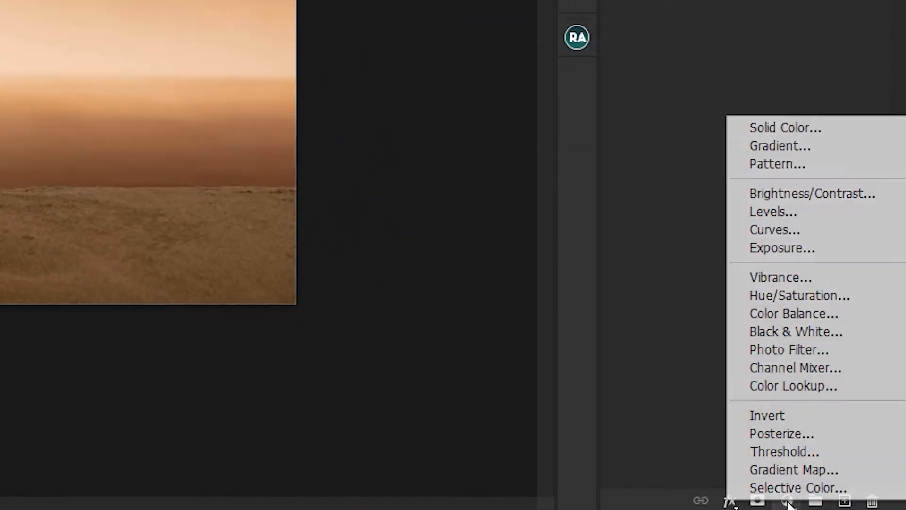
{"action": "left_click", "coordinate": [779, 210]}
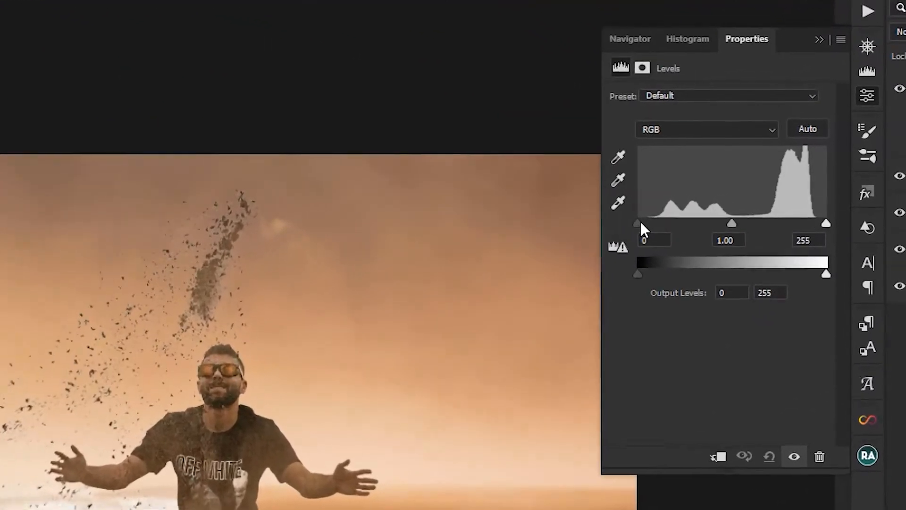
{"action": "left_click_drag", "start_coordinate": [610, 228], "coordinate": [615, 229]}
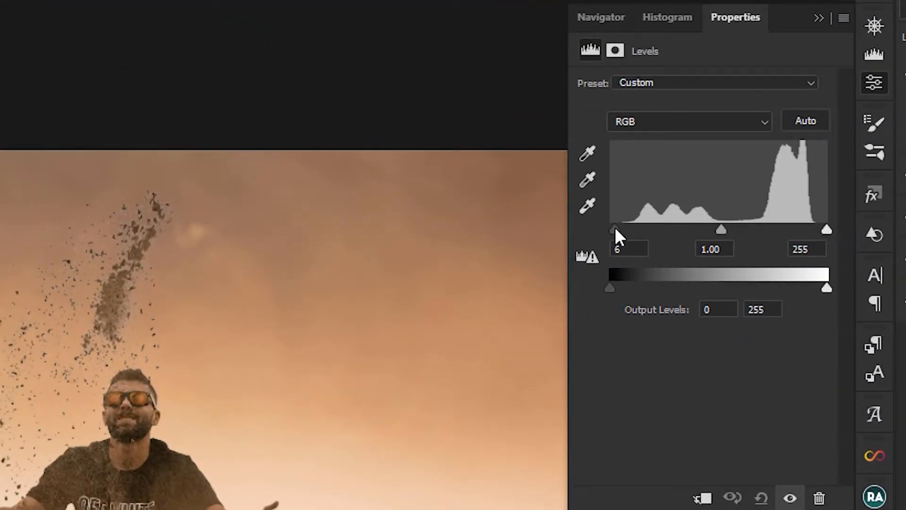
{"action": "left_click_drag", "start_coordinate": [824, 230], "coordinate": [818, 231]}
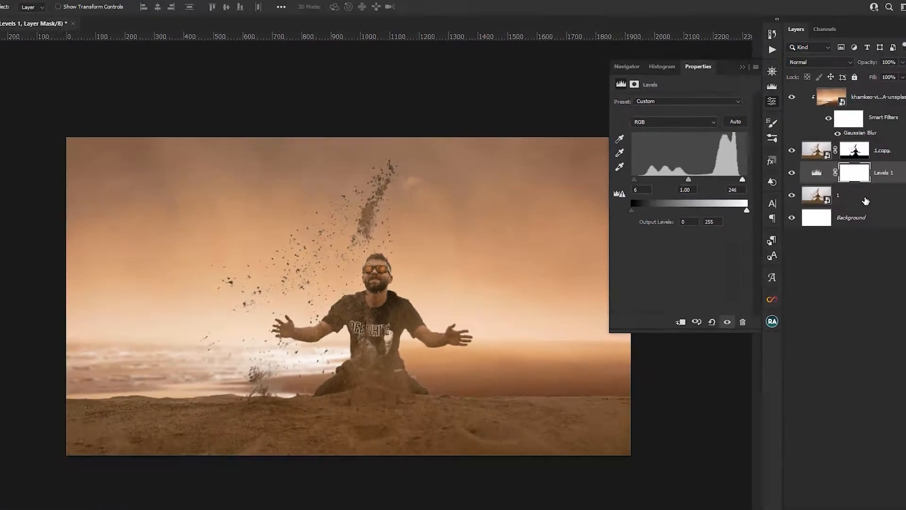
- Add a Hue/Saturation adjustment directly above layer 1 and set Saturation to -16
{"action": "left_click", "coordinate": [865, 198]}
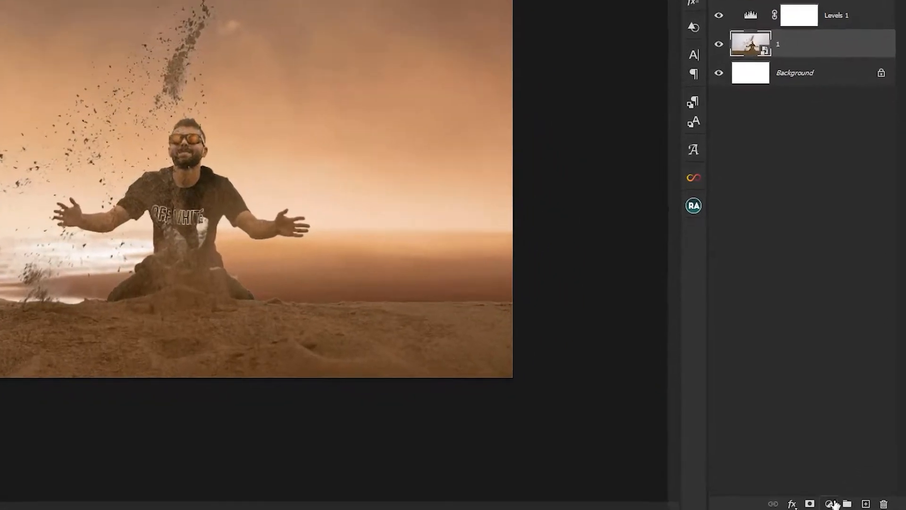
{"action": "left_click", "coordinate": [851, 504]}
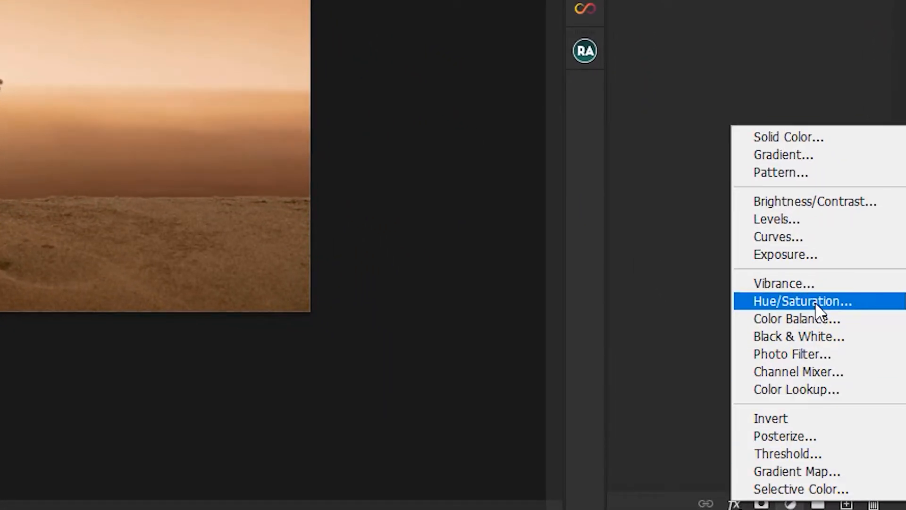
{"action": "left_click", "coordinate": [817, 306]}
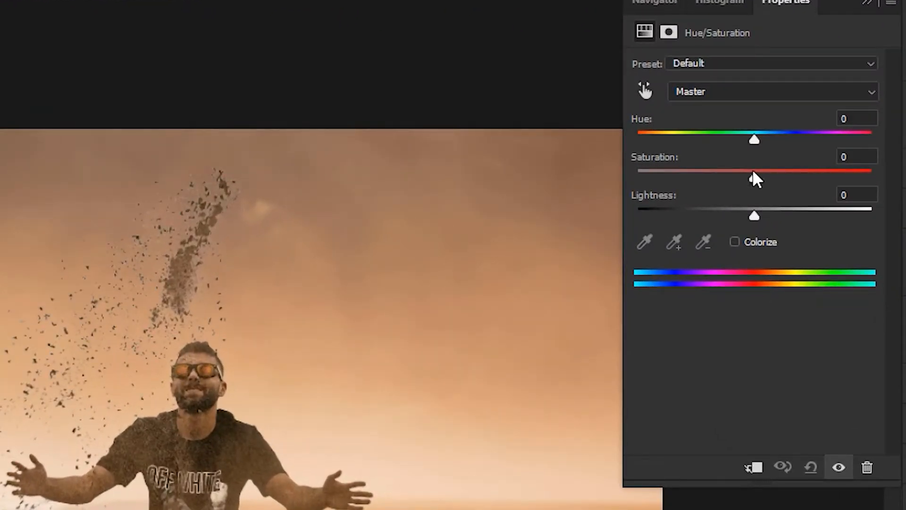
{"action": "left_click_drag", "start_coordinate": [754, 179], "coordinate": [737, 180]}
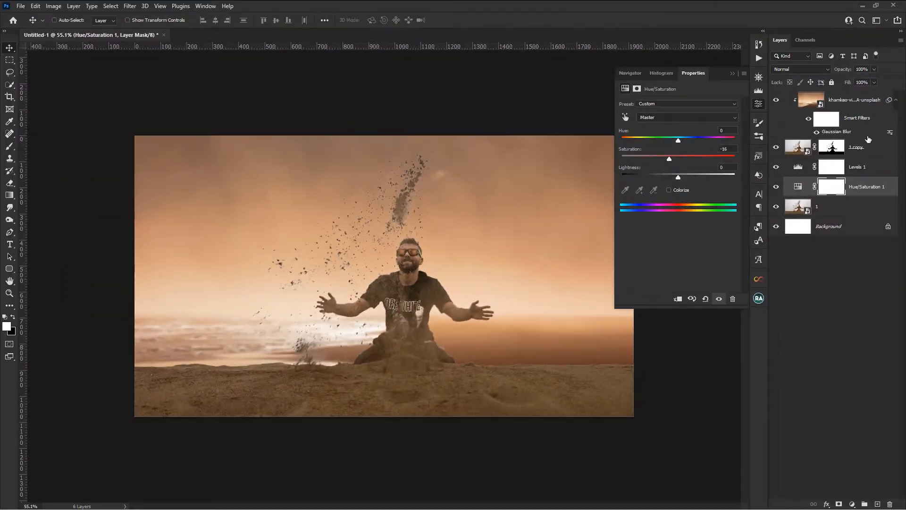
- Add a Levels adjustment above the beach photo with the black input at 7 and the white input at 240
{"action": "left_click", "coordinate": [867, 107]}
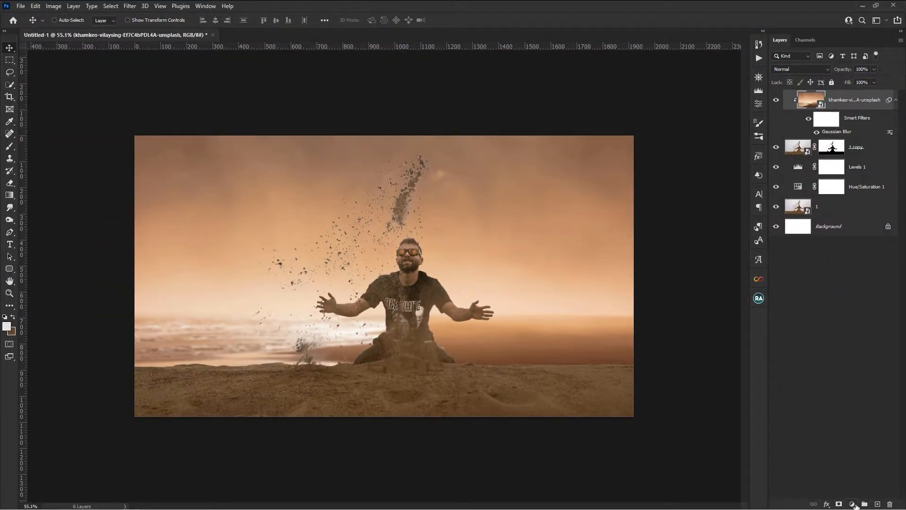
{"action": "left_click", "coordinate": [852, 504]}
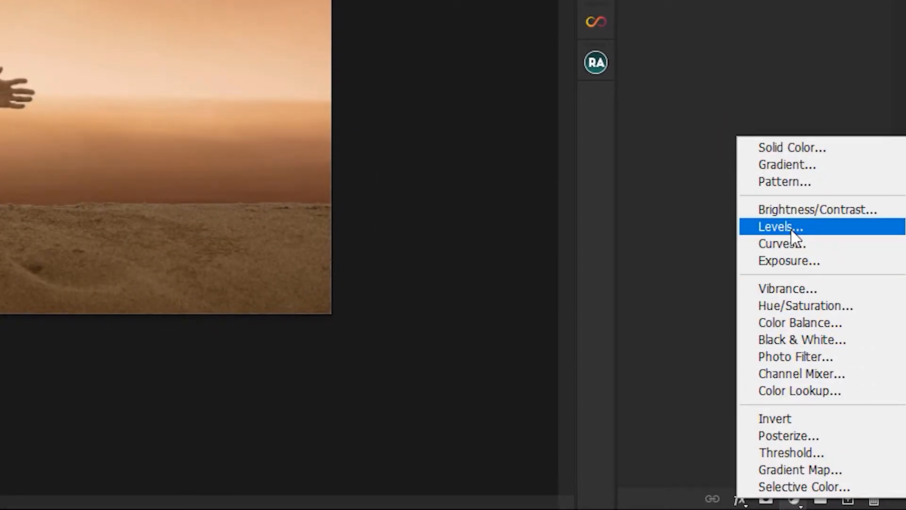
{"action": "left_click", "coordinate": [793, 227]}
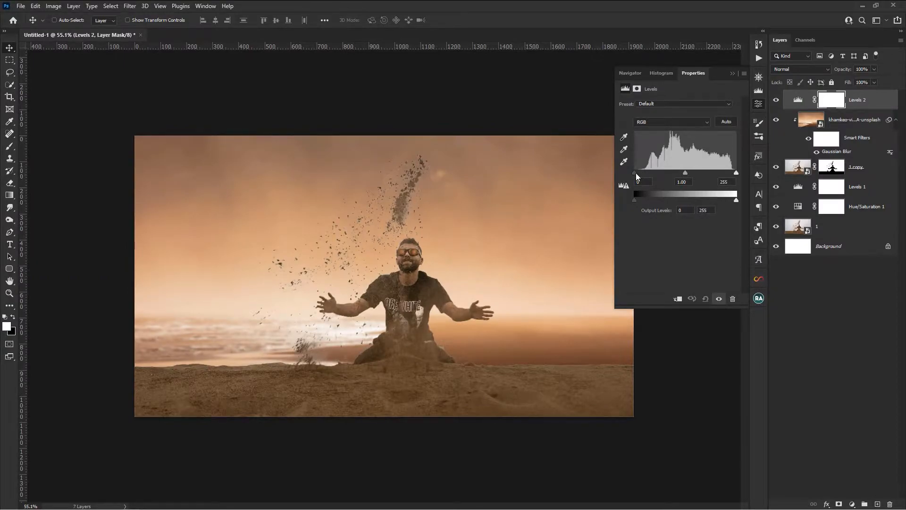
{"action": "left_click_drag", "start_coordinate": [636, 173], "coordinate": [637, 173]}
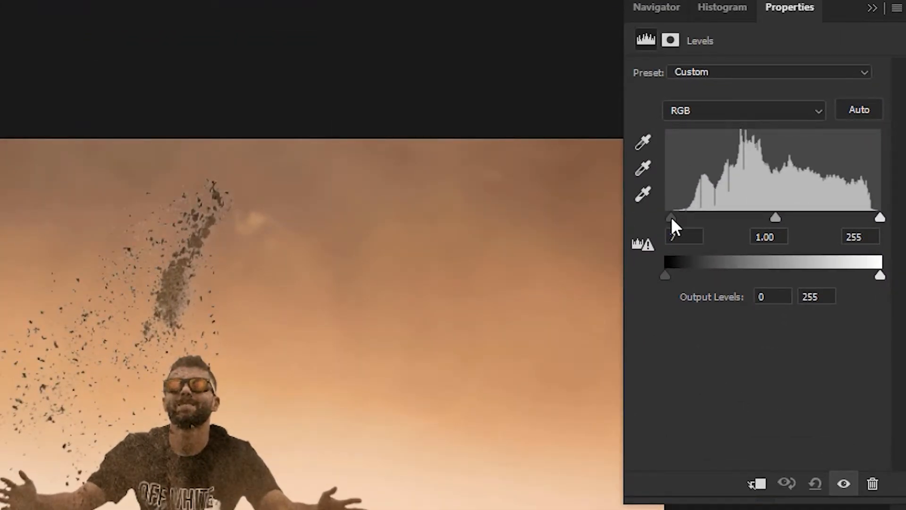
{"action": "left_click_drag", "start_coordinate": [879, 217], "coordinate": [868, 217]}
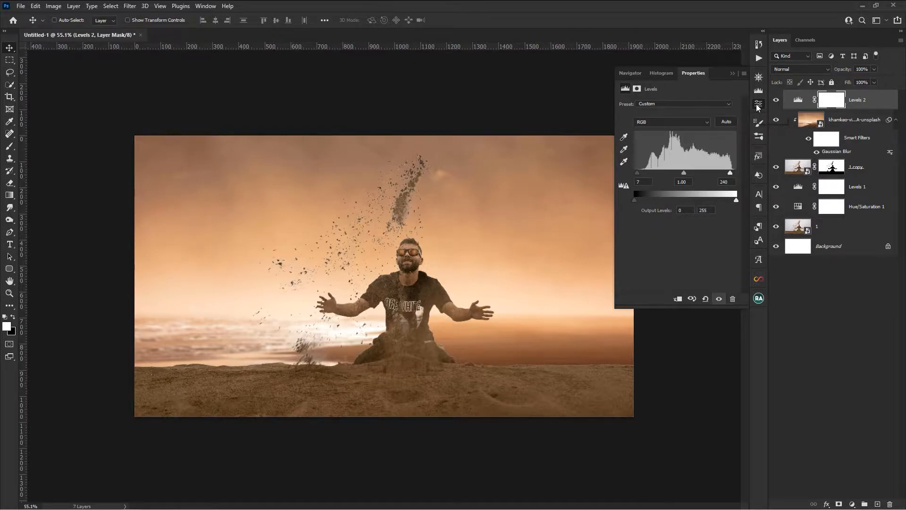
{"action": "left_click", "coordinate": [758, 105]}
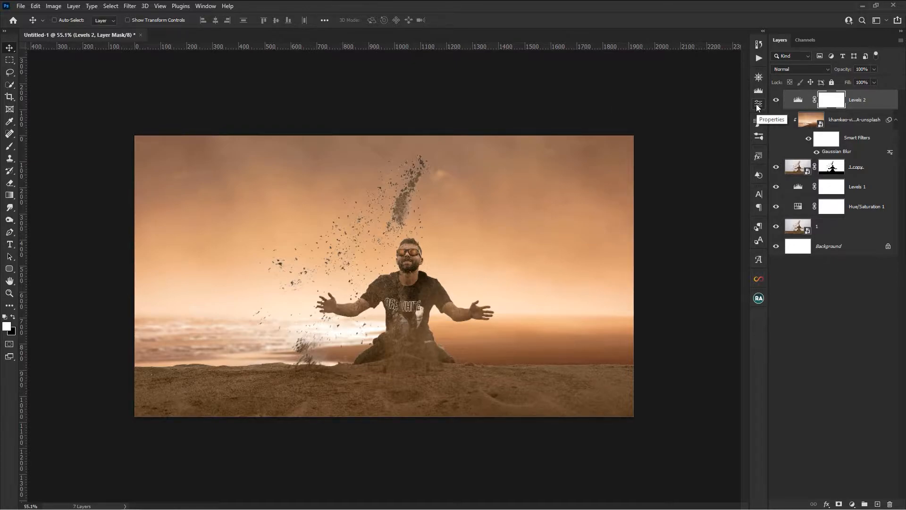
- Target the 1 copy layer's mask and choose the Soft Round brush from General Brushes for painting
{"action": "left_click", "coordinate": [834, 171]}
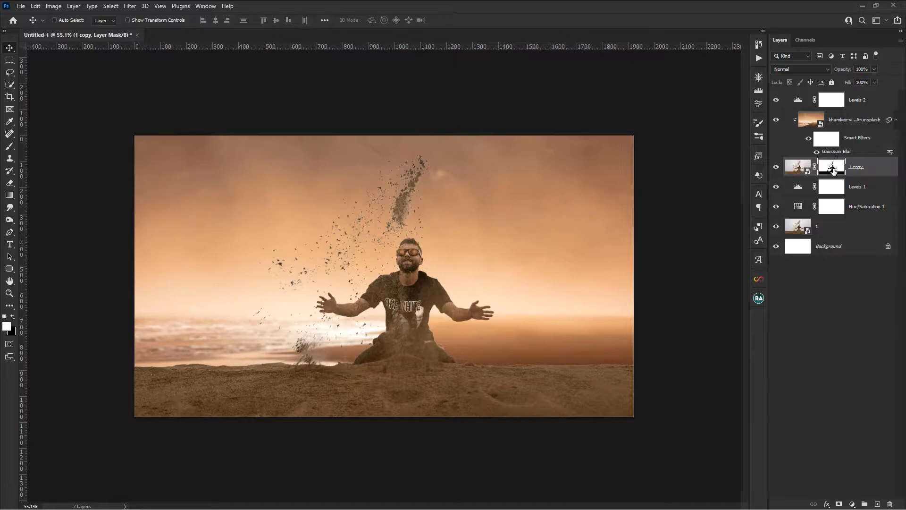
{"action": "left_click", "coordinate": [10, 147]}
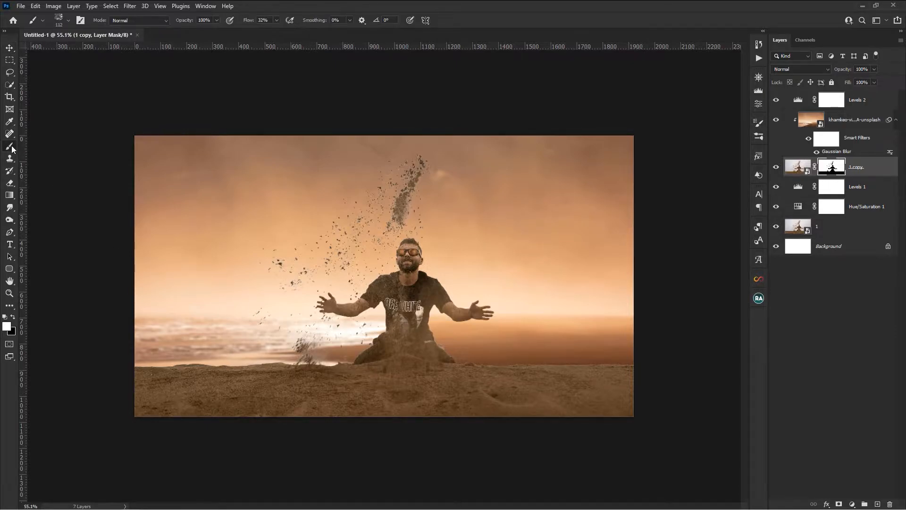
{"action": "left_click", "coordinate": [64, 17]}
{"action": "left_click", "coordinate": [18, 135]}
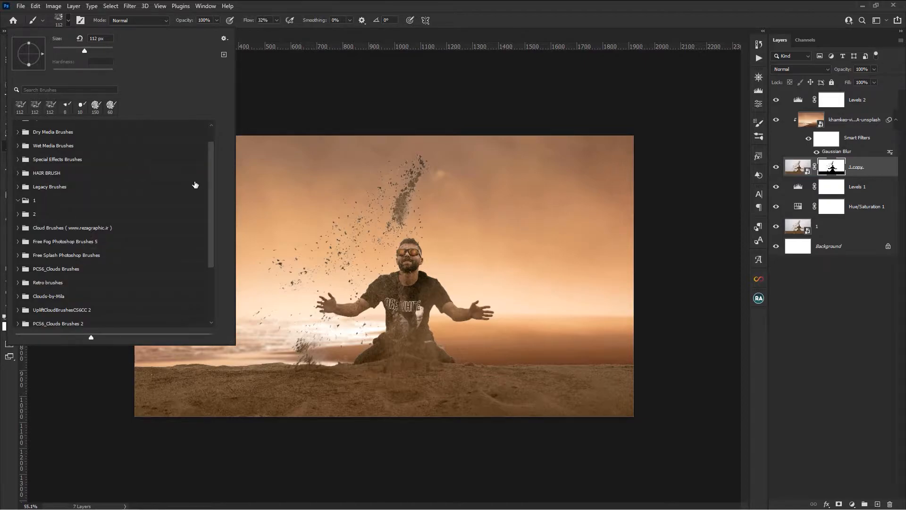
{"action": "scroll", "coordinate": [211, 170], "scroll_direction": "up", "scroll_amount": 2}
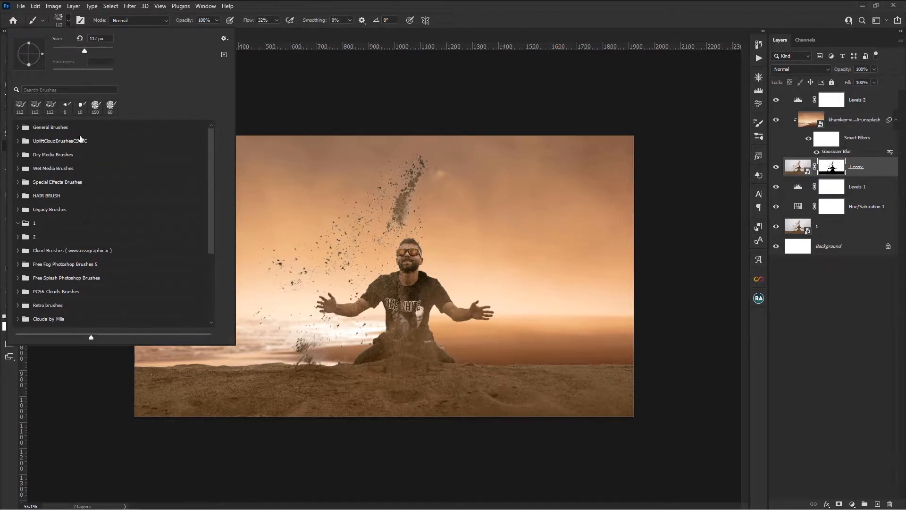
{"action": "left_click", "coordinate": [19, 127]}
{"action": "left_click", "coordinate": [51, 144]}
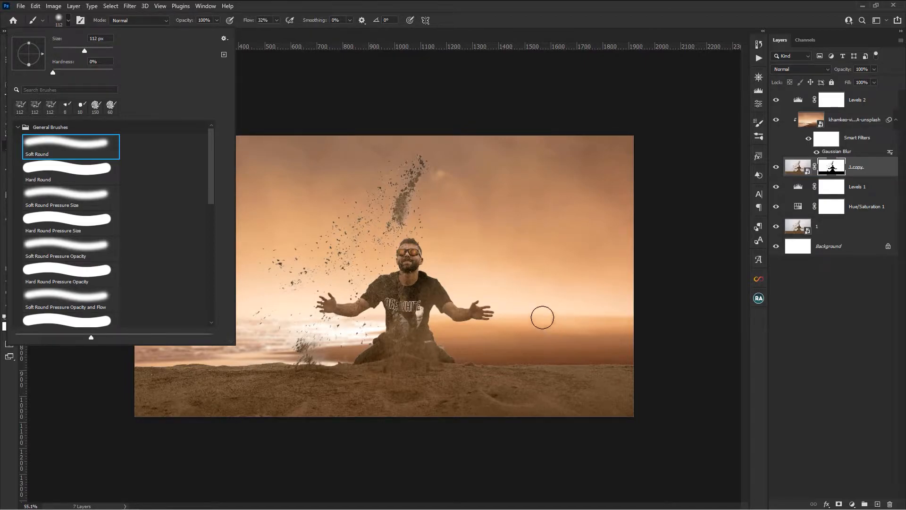
{"action": "left_click", "coordinate": [482, 15]}
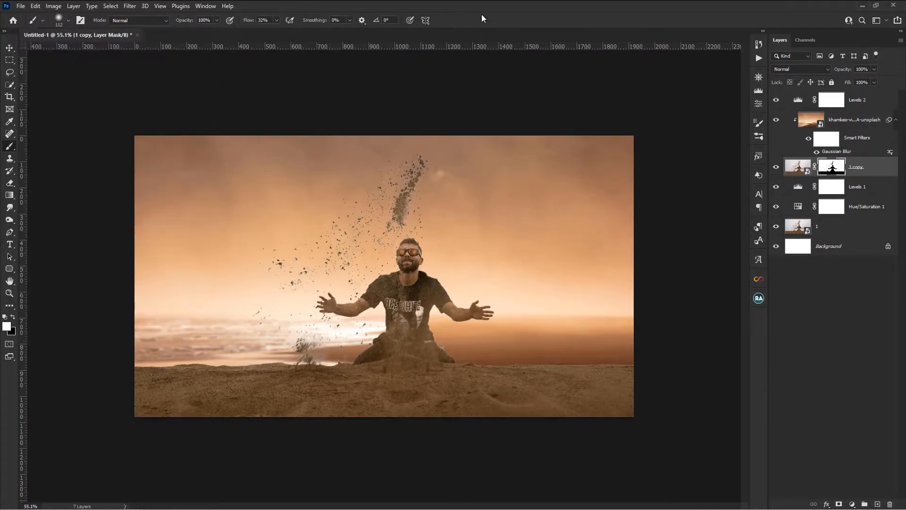
- Set brush flow to 14% and paint white on the 1 copy mask along the sand horizon, using brush sizes of about 145 and 105 px
{"action": "left_click_drag", "start_coordinate": [271, 34], "coordinate": [268, 34]}
{"action": "left_click", "coordinate": [267, 20]}
{"action": "left_click_drag", "start_coordinate": [568, 343], "coordinate": [573, 343]}
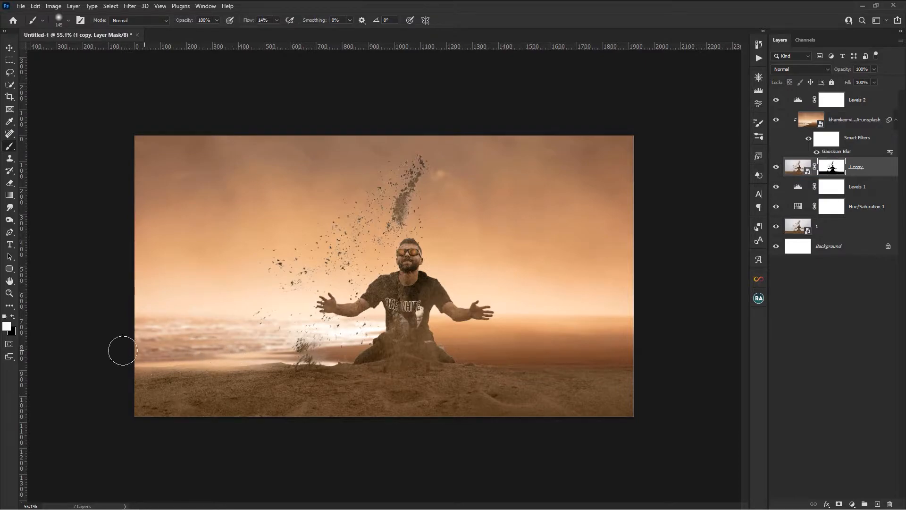
{"action": "right_click", "coordinate": [276, 353], "text": "alt"}
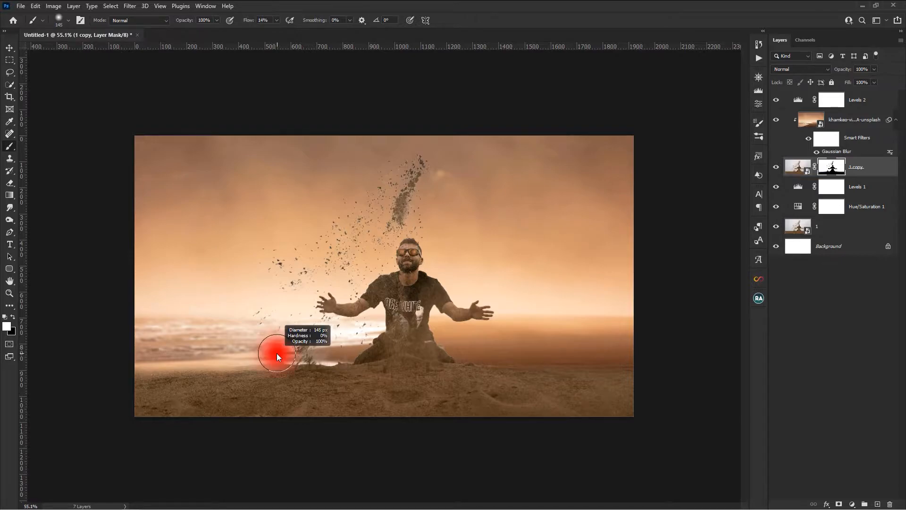
{"action": "left_click_drag", "start_coordinate": [272, 353], "coordinate": [266, 353]}
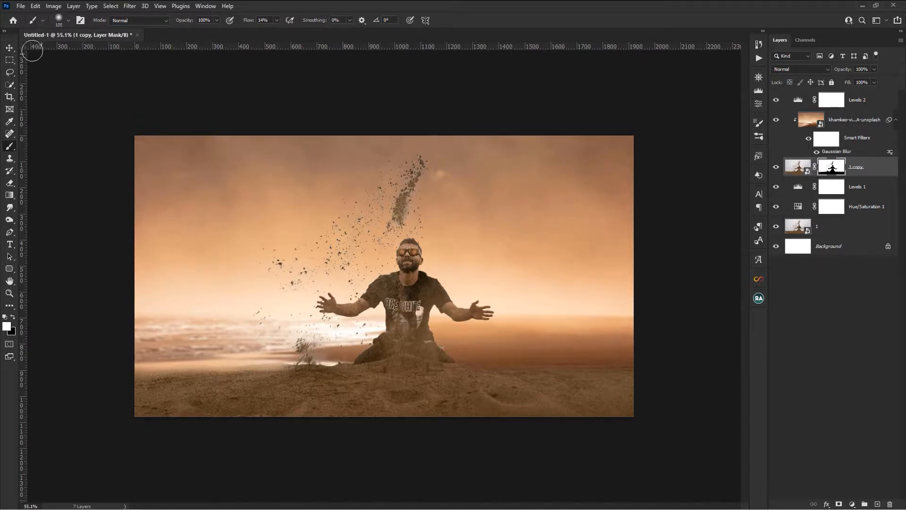
{"action": "left_click", "coordinate": [10, 53]}
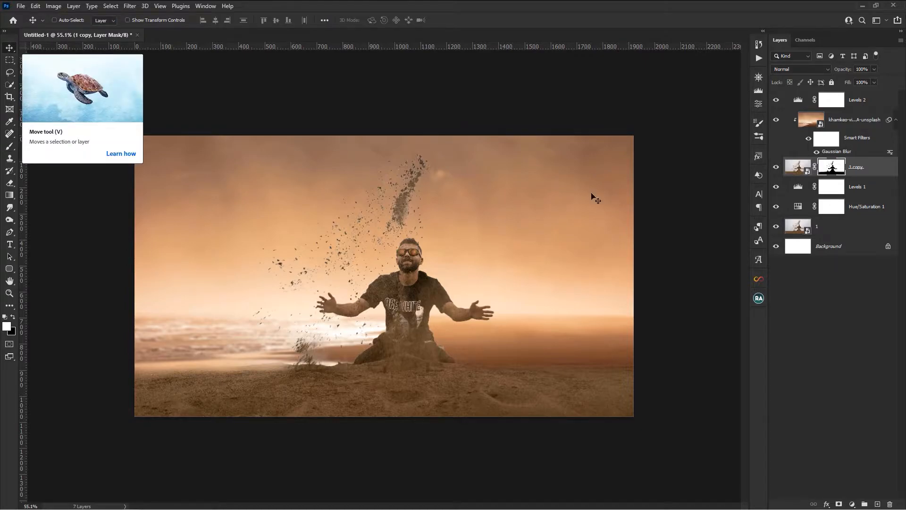
- Create a new empty layer and place it between the beach photo and the Levels 2 adjustment
{"action": "left_click", "coordinate": [852, 112]}
{"action": "left_click", "coordinate": [855, 120]}
{"action": "left_click", "coordinate": [871, 457]}
{"action": "left_click", "coordinate": [876, 504]}
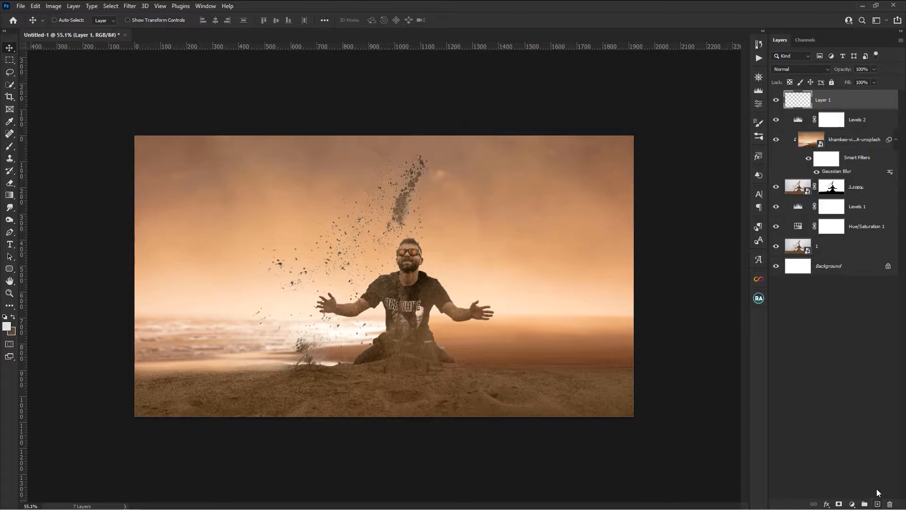
{"action": "left_click_drag", "start_coordinate": [831, 107], "coordinate": [838, 128]}
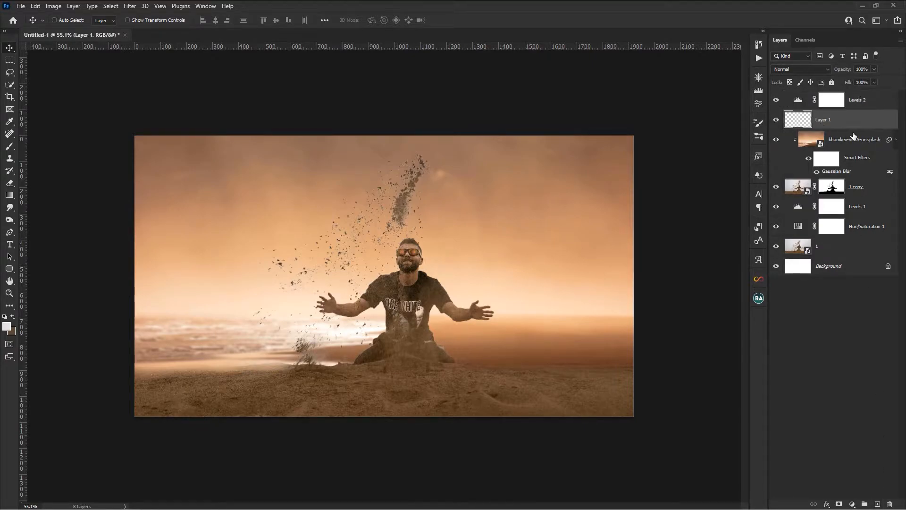
- Set the brush's foreground color to brown 6d5237 by sampling the flying sand above the man's head
{"action": "left_click", "coordinate": [7, 150]}
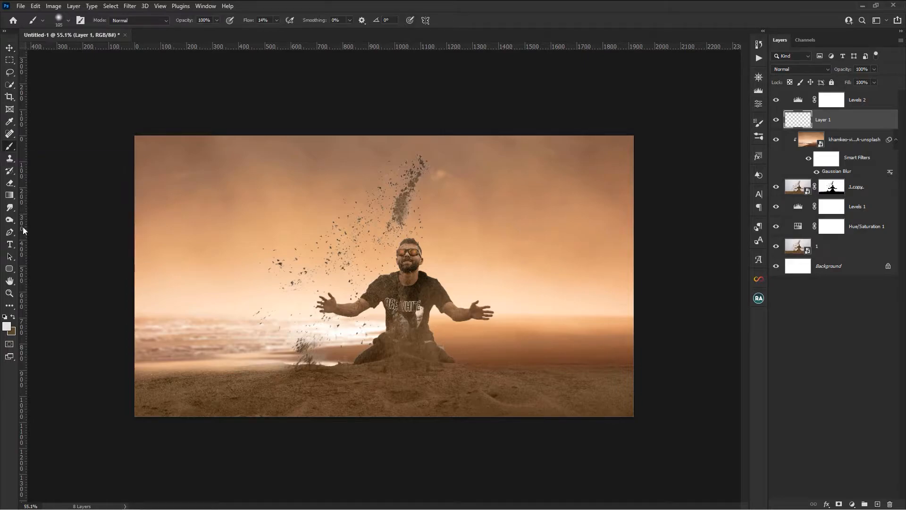
{"action": "left_click", "coordinate": [7, 330]}
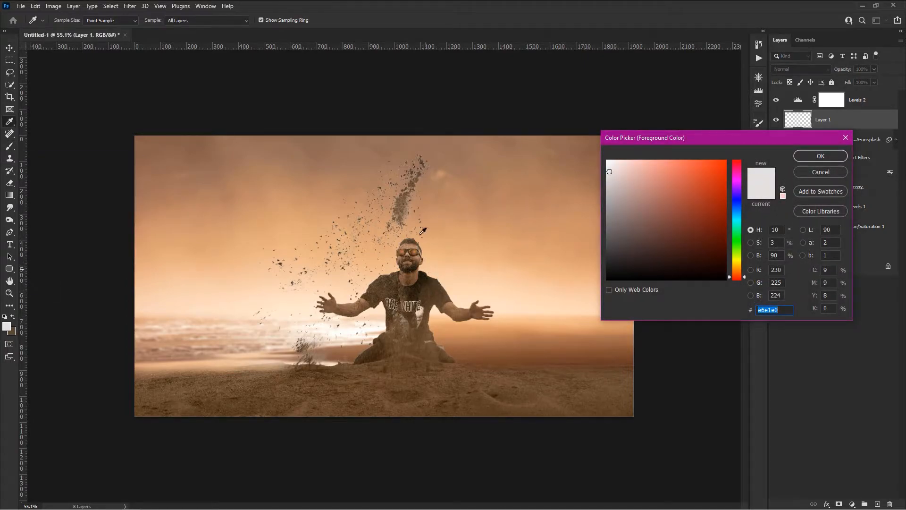
{"action": "left_click", "coordinate": [405, 195]}
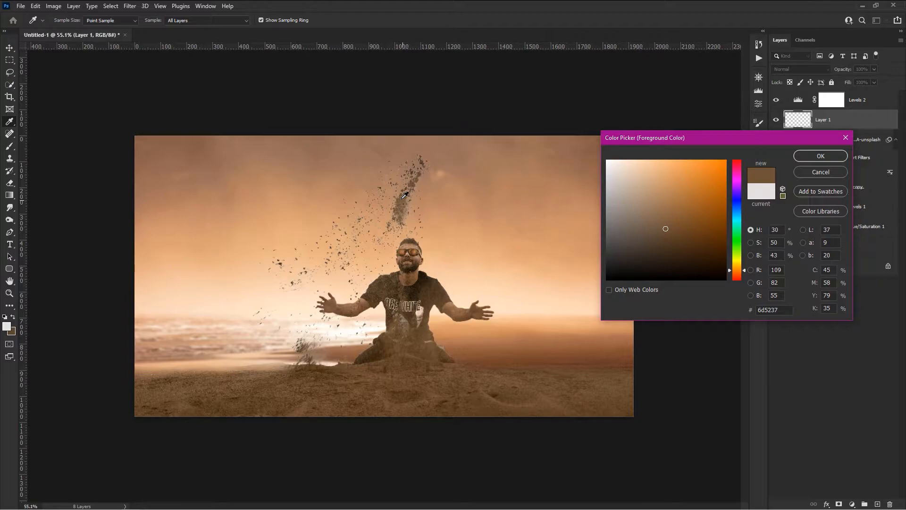
{"action": "left_click", "coordinate": [821, 154]}
- Choose the KYLE Bonus Chunky Charcoal brush from Dry Media Brushes
{"action": "left_click", "coordinate": [62, 21]}
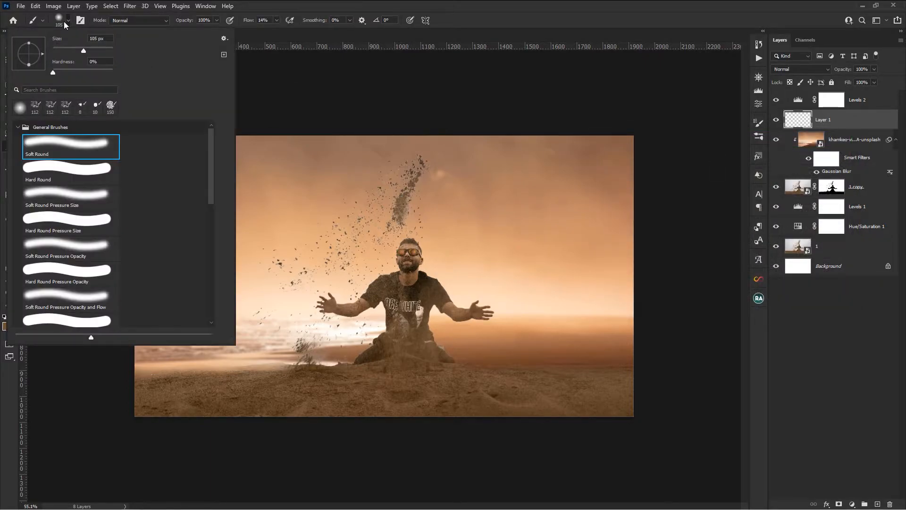
{"action": "left_click", "coordinate": [18, 127]}
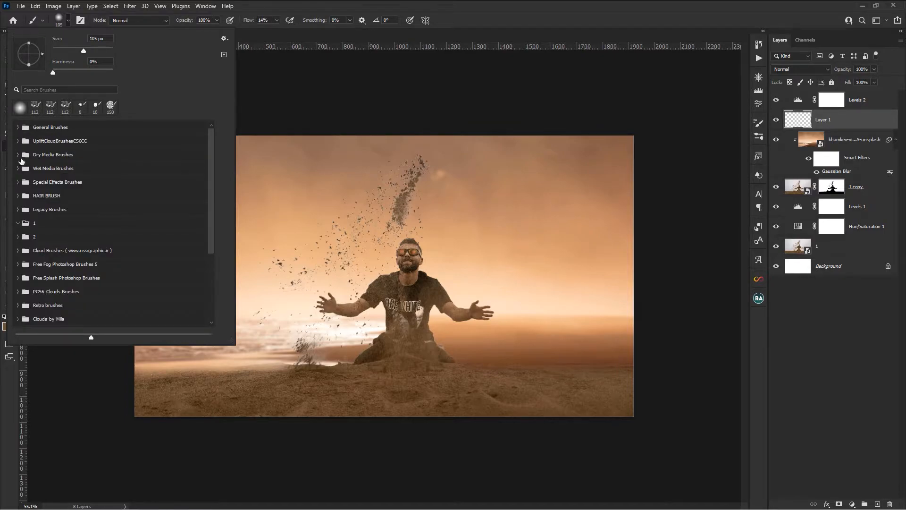
{"action": "left_click", "coordinate": [18, 155]}
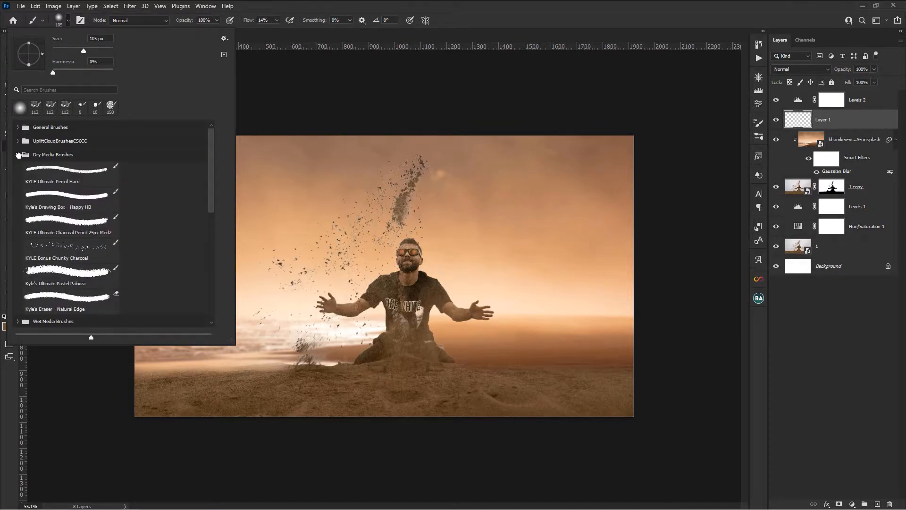
{"action": "left_click", "coordinate": [43, 260]}
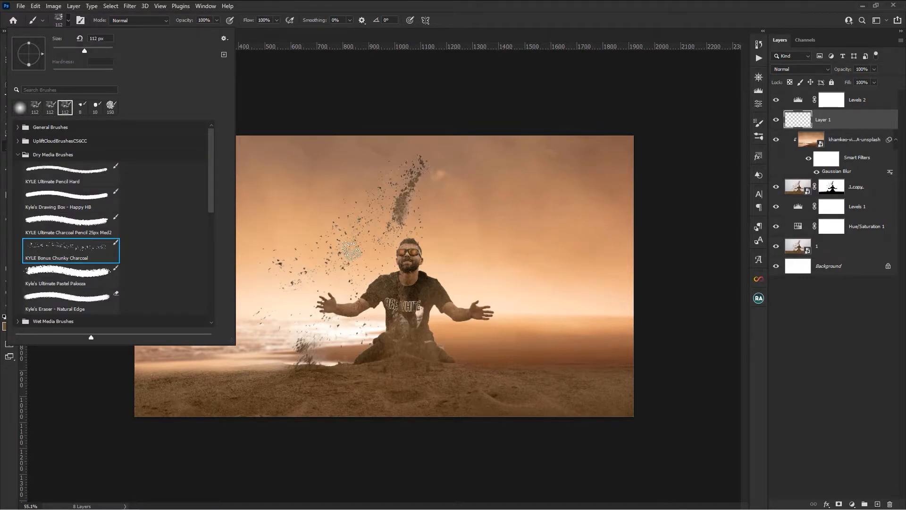
{"action": "left_click", "coordinate": [465, 27]}
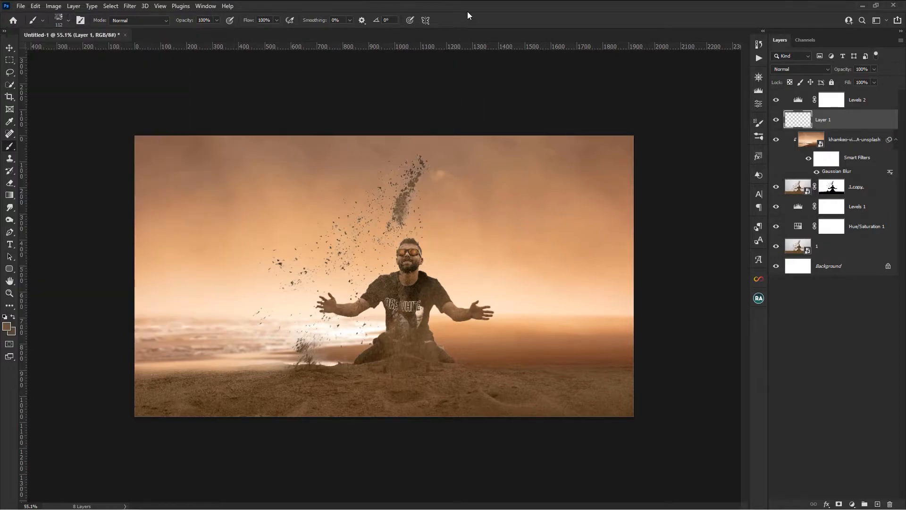
- Set brush flow to 26% and stamp brown sand particles on Layer 1, to the right of the man's head and above his outstretched hand
{"action": "left_click", "coordinate": [277, 20]}
{"action": "left_click", "coordinate": [433, 237]}
{"action": "left_click", "coordinate": [440, 190]}
{"action": "left_click", "coordinate": [474, 289]}
{"action": "left_click", "coordinate": [469, 228]}
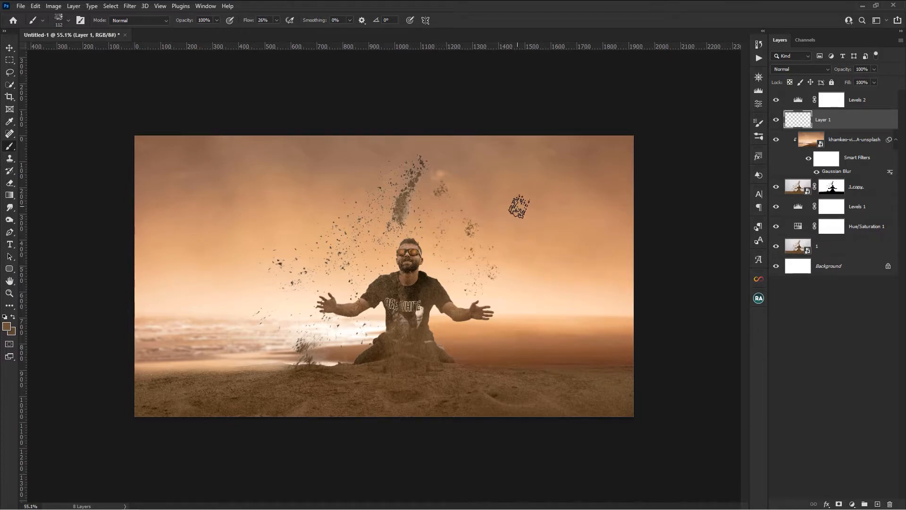
{"action": "key", "text": "ctrl+minus"}
{"action": "key", "text": "ctrl+plus"}
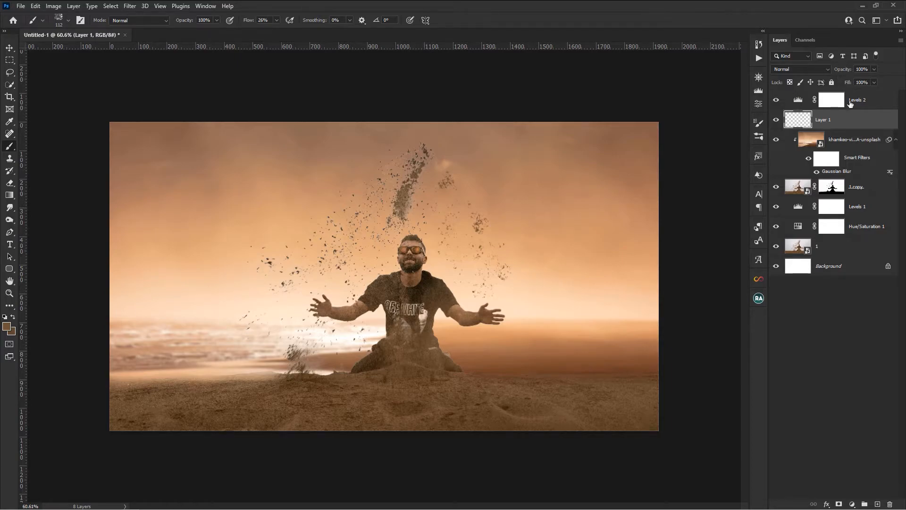
{"action": "left_click", "coordinate": [10, 47]}
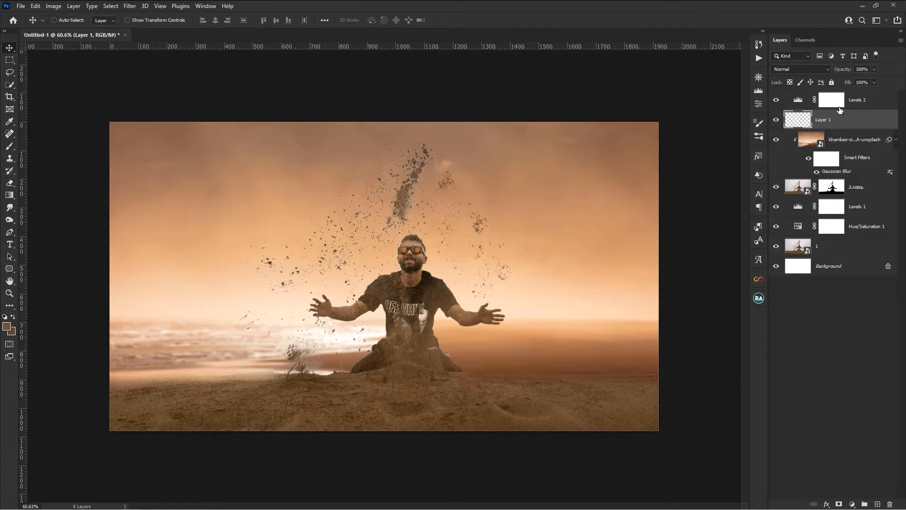
- Add a Hue/Saturation adjustment clipped to Layer 1, with Colorize enabled and Lightness at -16
{"action": "left_click_drag", "start_coordinate": [848, 70], "coordinate": [844, 70]}
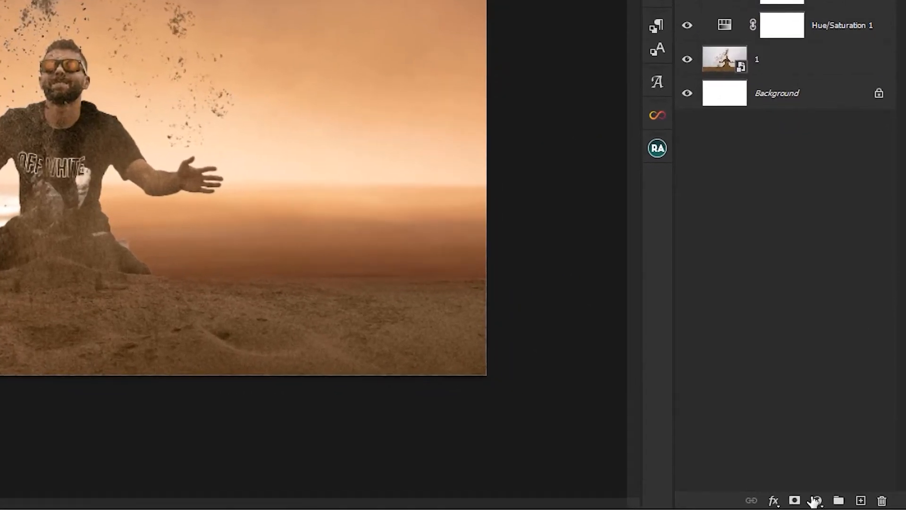
{"action": "left_click", "coordinate": [852, 504]}
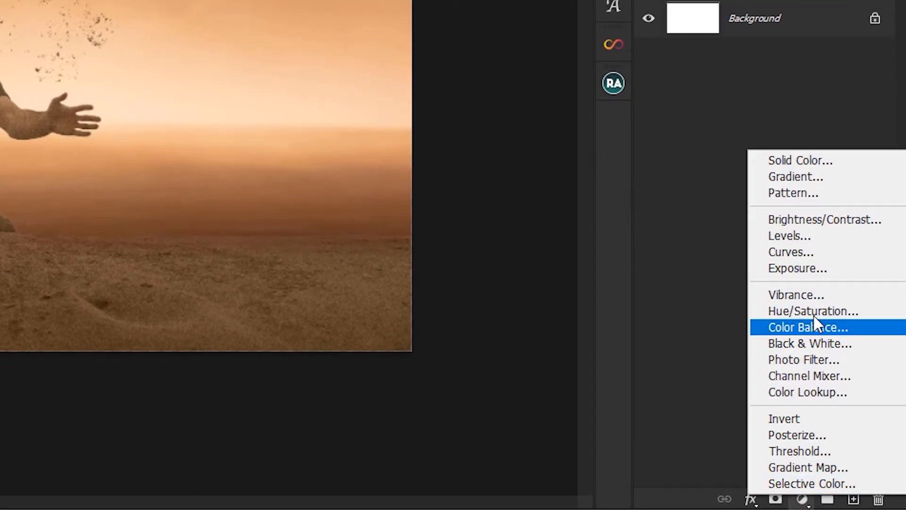
{"action": "left_click", "coordinate": [816, 318]}
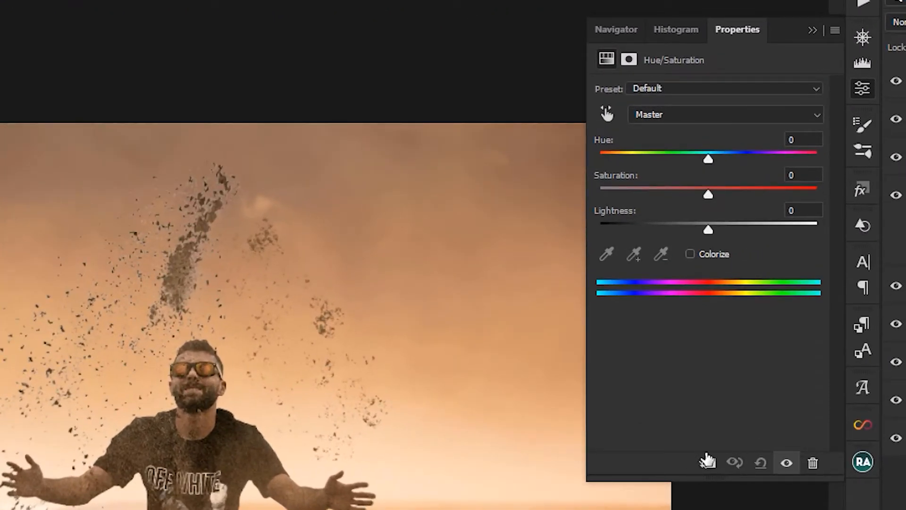
{"action": "left_click", "coordinate": [710, 255]}
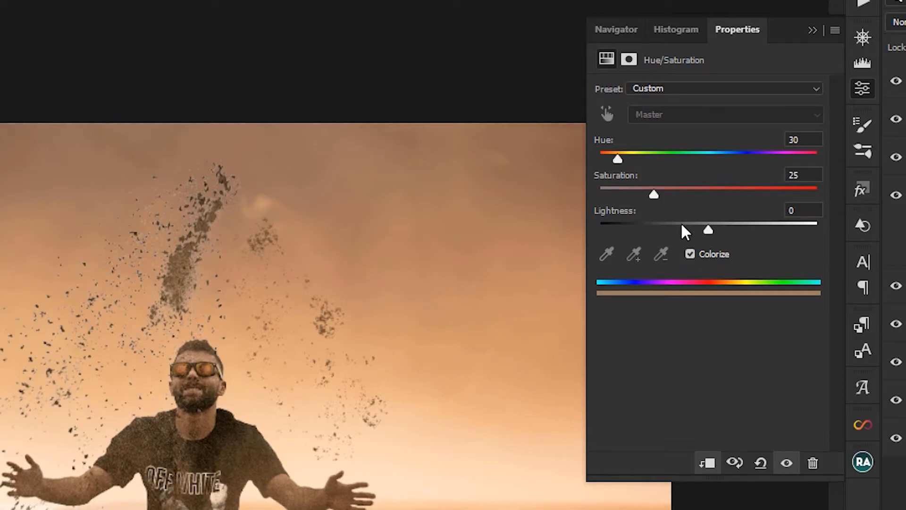
{"action": "mouse_move", "coordinate": [708, 230]}
{"action": "left_mouse_down"}
{"action": "mouse_move", "coordinate": [679, 233]}
{"action": "mouse_move", "coordinate": [692, 233]}
{"action": "left_mouse_up"}
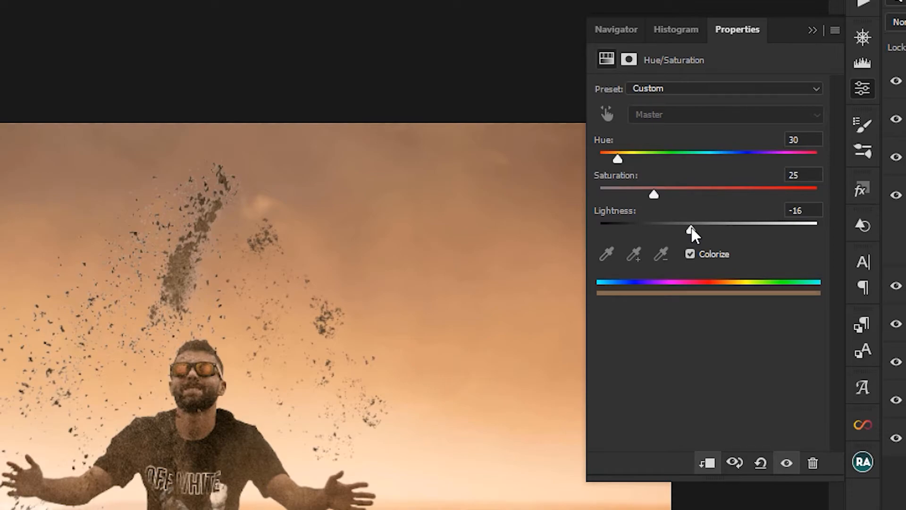
{"action": "left_click", "coordinate": [864, 92]}
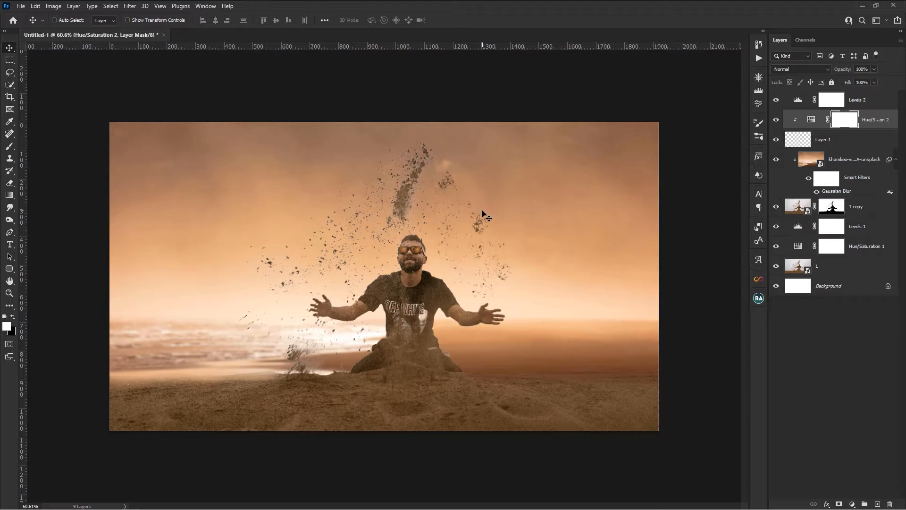
- Add a Color Lookup adjustment above Levels 2 and load the smooth-sailing.CUBE 3D LUT file
{"action": "left_click", "coordinate": [853, 108]}
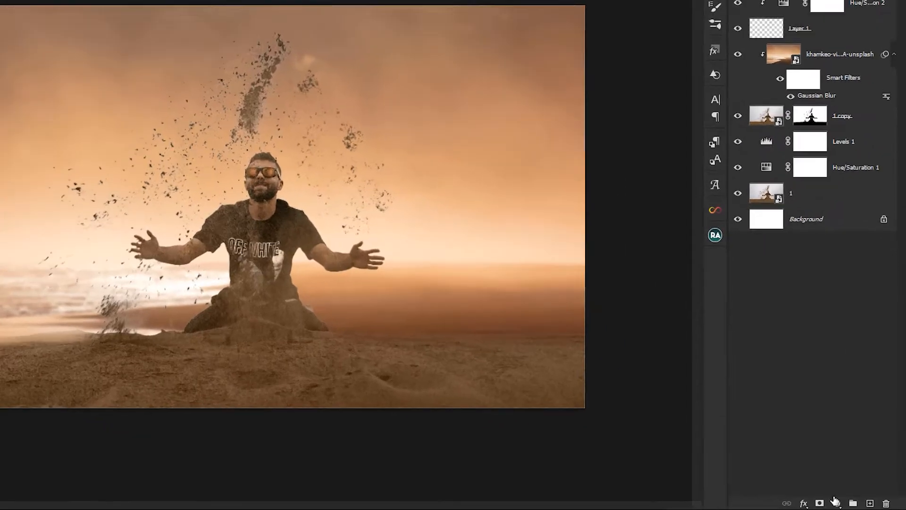
{"action": "left_click", "coordinate": [851, 504]}
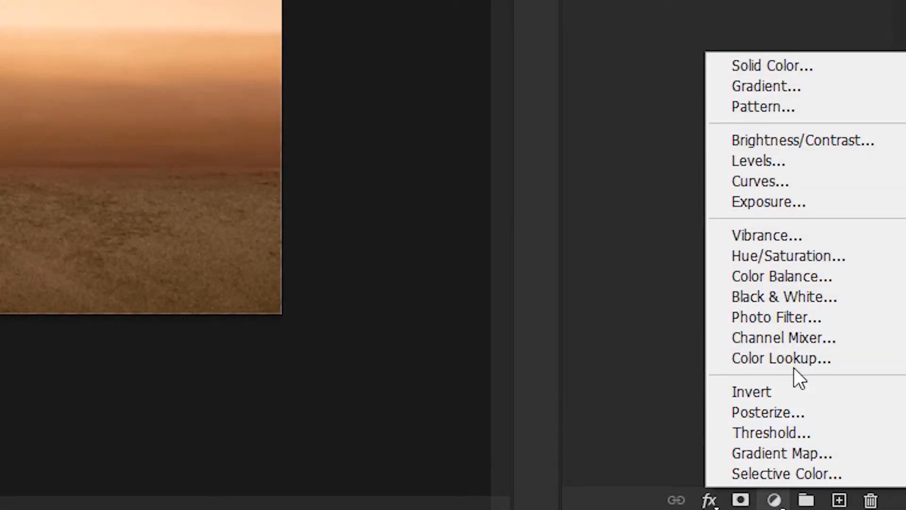
{"action": "left_click", "coordinate": [801, 364]}
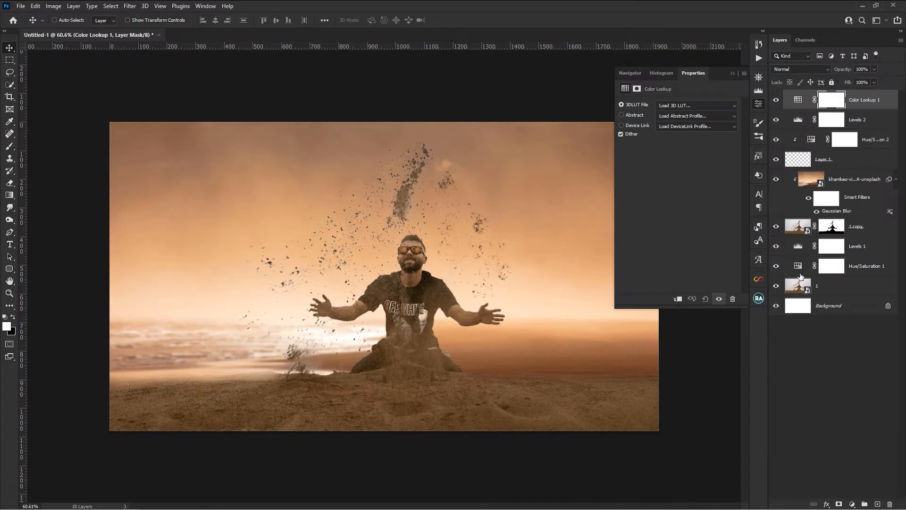
{"action": "left_click", "coordinate": [683, 105]}
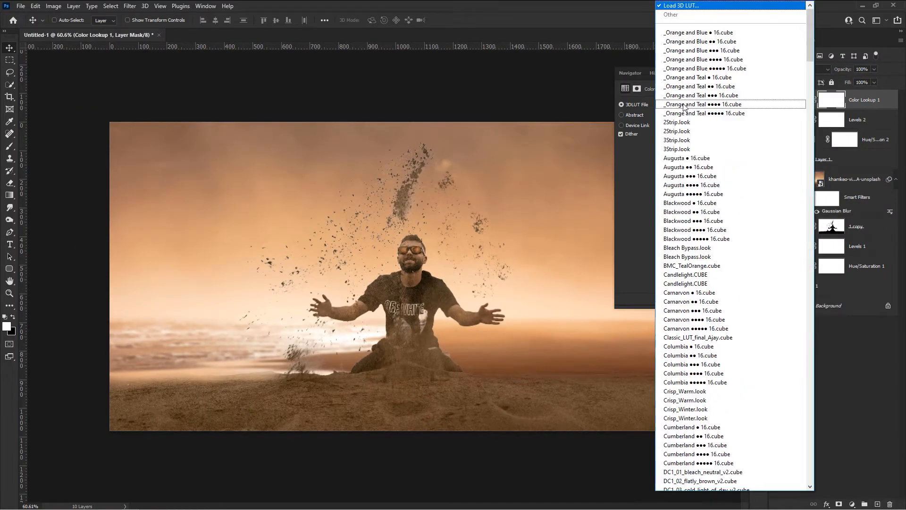
{"action": "left_click", "coordinate": [686, 5]}
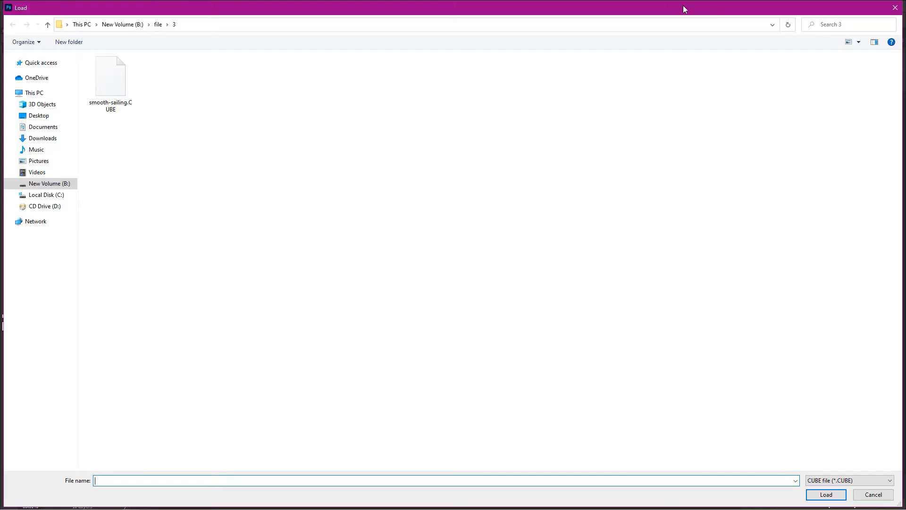
{"action": "left_click", "coordinate": [106, 93]}
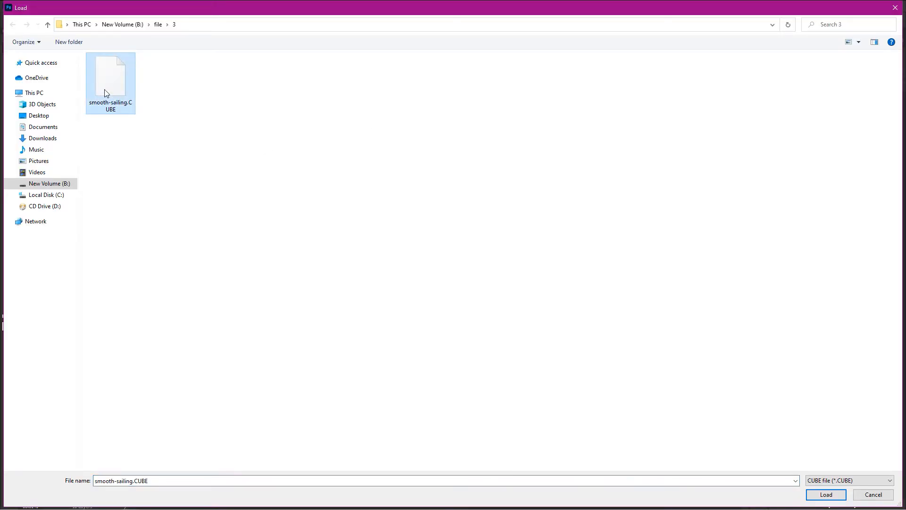
{"action": "double_click", "coordinate": [105, 91]}
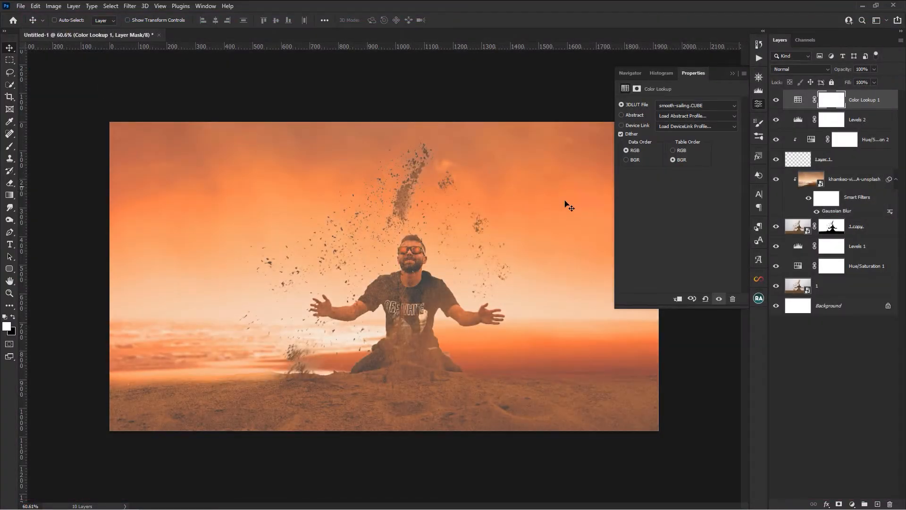
{"action": "left_click", "coordinate": [758, 105]}
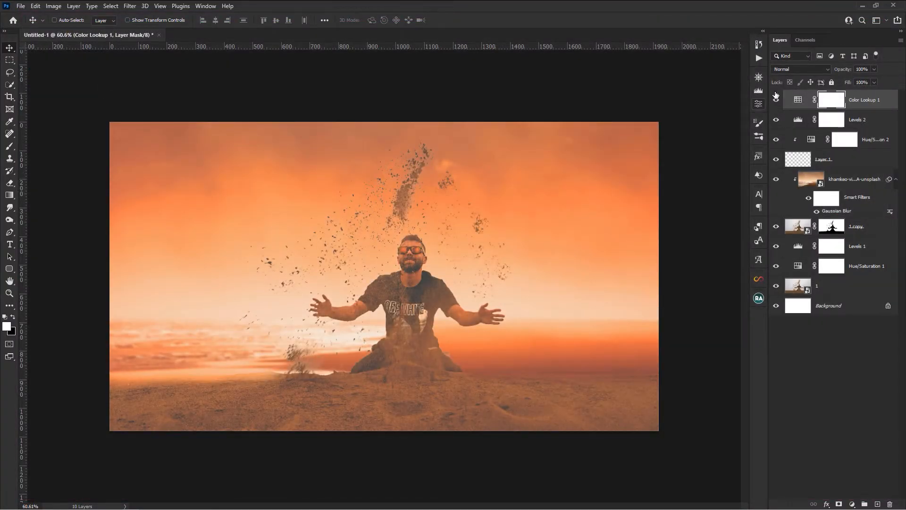
- Set the Color Lookup layer's blend mode to Soft Light and reduce its opacity
{"action": "left_click", "coordinate": [796, 70]}
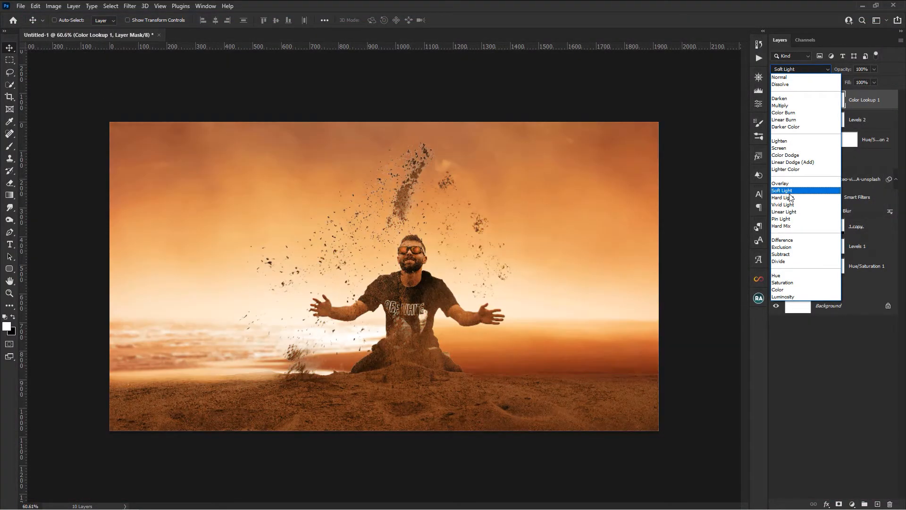
{"action": "left_click", "coordinate": [791, 191]}
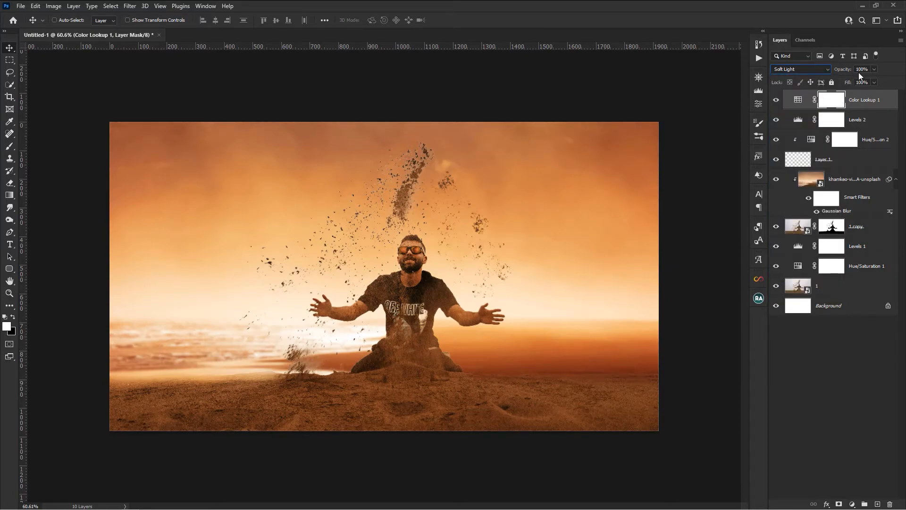
{"action": "left_click", "coordinate": [874, 70]}
{"action": "left_click_drag", "start_coordinate": [851, 81], "coordinate": [851, 80]}
{"action": "left_click", "coordinate": [853, 105]}
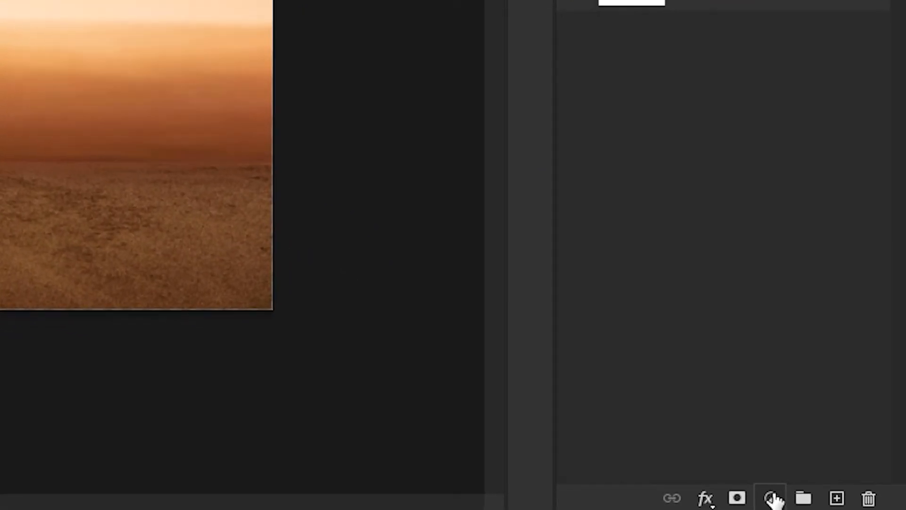
- Add a Brightness/Contrast adjustment above Color Lookup 1 with raised brightness, and invert its mask to black
{"action": "left_click", "coordinate": [772, 498]}
{"action": "left_click", "coordinate": [798, 139]}
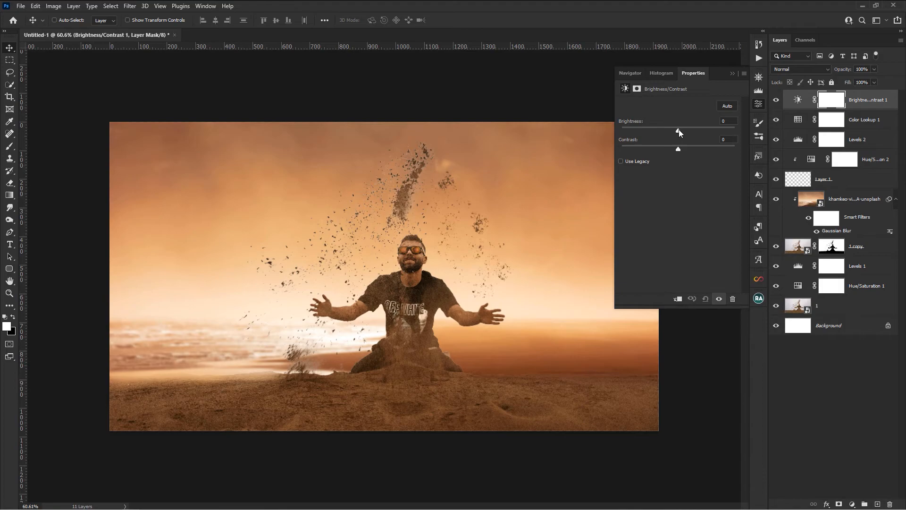
{"action": "left_click_drag", "start_coordinate": [679, 128], "coordinate": [686, 129]}
{"action": "left_click", "coordinate": [826, 101]}
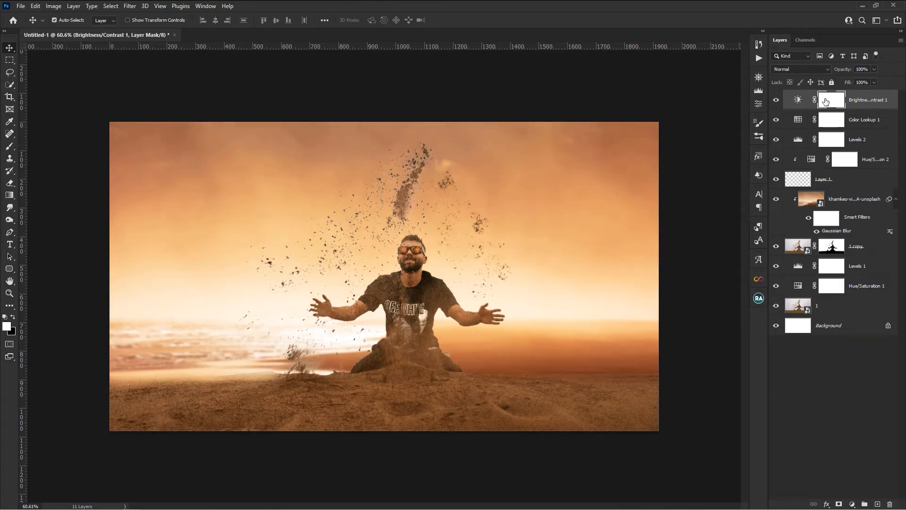
{"action": "key", "text": "ctrl+i"}
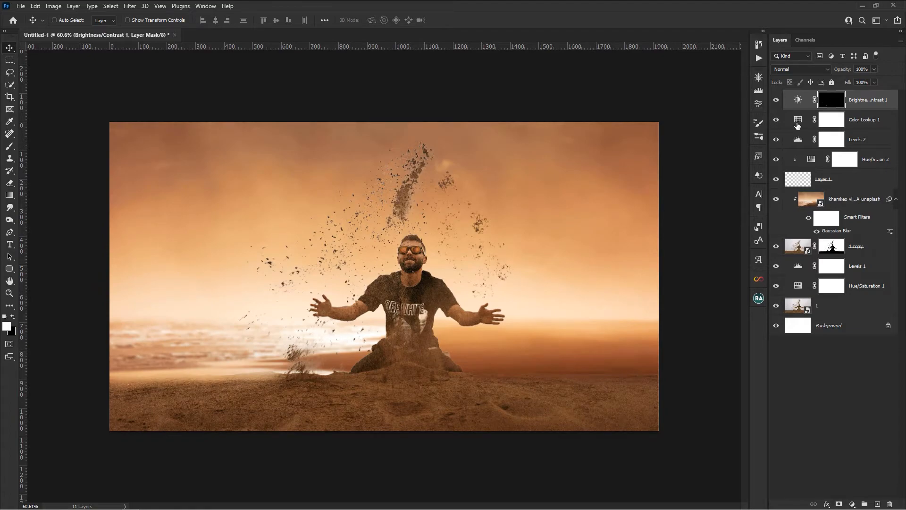
- Switch to the Brush tool and choose a soft round brush from General Brushes
{"action": "left_click", "coordinate": [8, 147]}
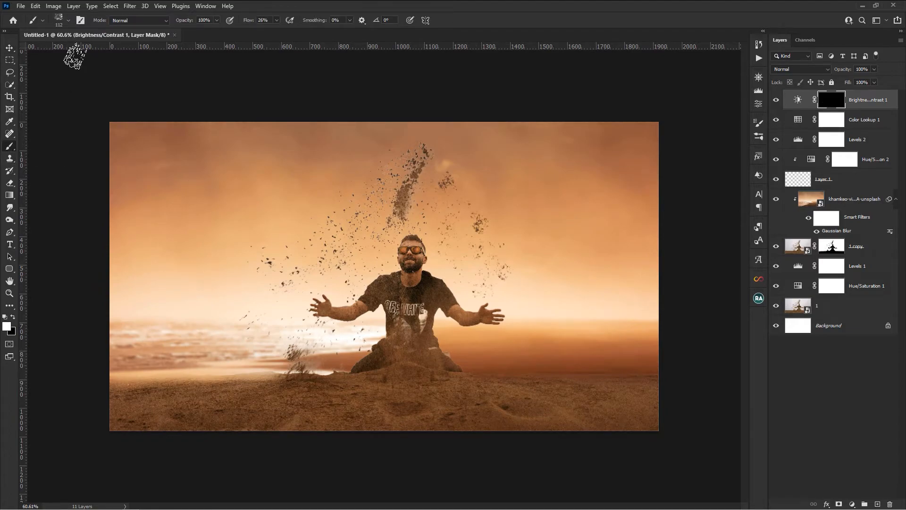
{"action": "left_click", "coordinate": [69, 22]}
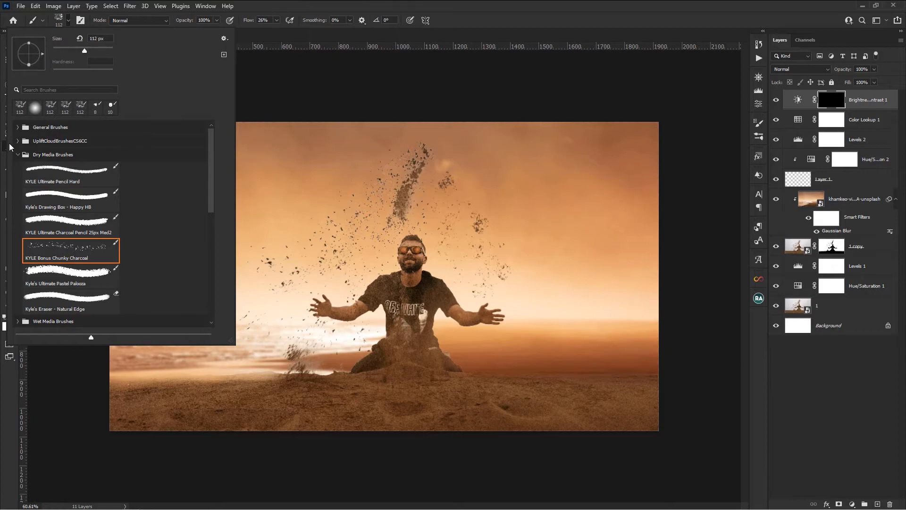
{"action": "left_click", "coordinate": [16, 154]}
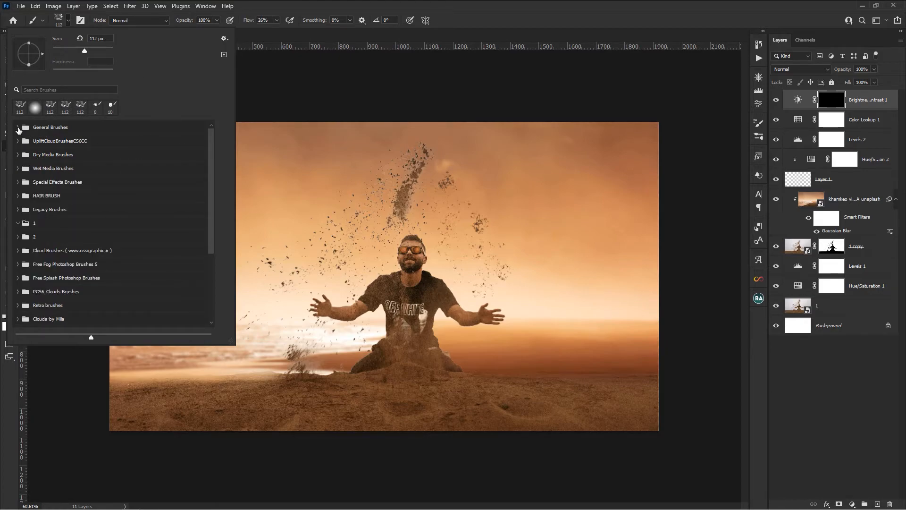
{"action": "left_click", "coordinate": [18, 127]}
{"action": "left_click", "coordinate": [55, 144]}
{"action": "left_click", "coordinate": [381, 4]}
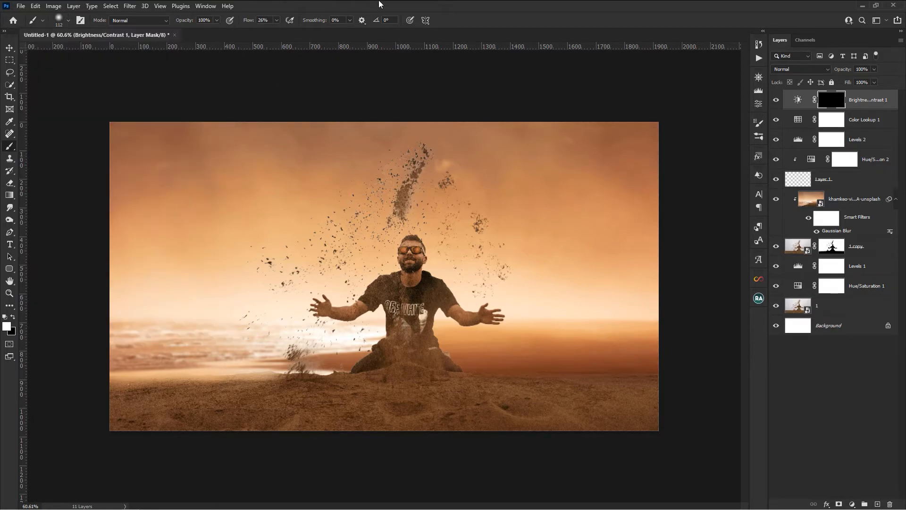
- With a 327 px brush at 17% flow, paint white on the Brightness/Contrast 1 mask over the bright sky on both sides of the man
{"action": "left_click_drag", "start_coordinate": [270, 292], "coordinate": [293, 286]}
{"action": "left_click", "coordinate": [276, 20]}
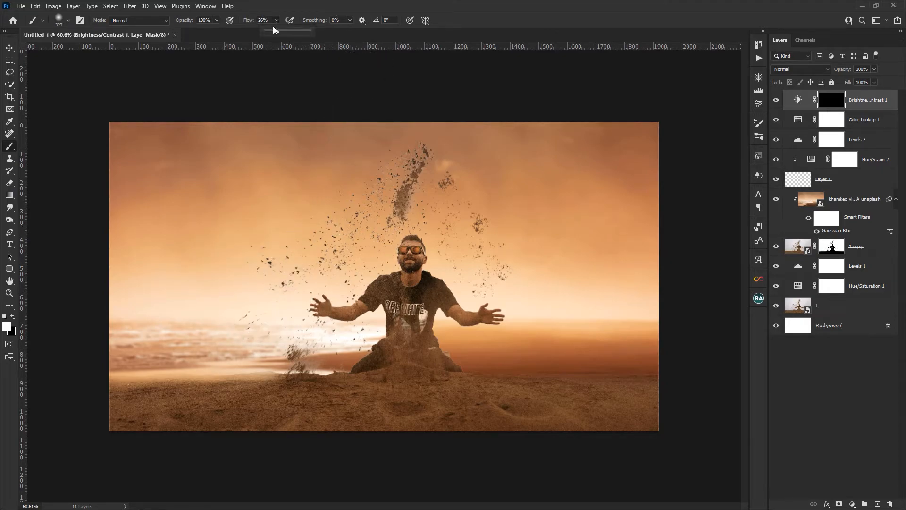
{"action": "mouse_move", "coordinate": [647, 291]}
{"action": "left_mouse_down"}
{"action": "mouse_move", "coordinate": [486, 281]}
{"action": "mouse_move", "coordinate": [516, 279]}
{"action": "mouse_move", "coordinate": [504, 278]}
{"action": "left_mouse_up"}
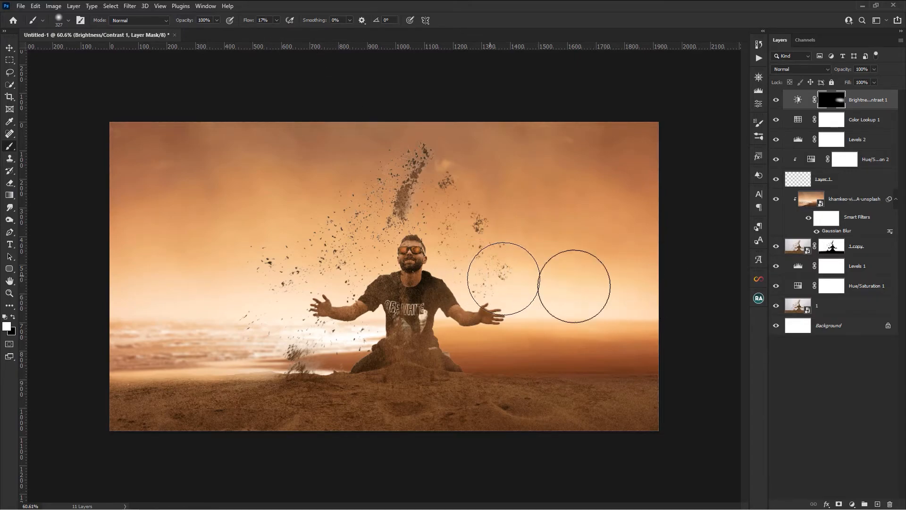
{"action": "mouse_move", "coordinate": [318, 288]}
{"action": "left_mouse_down"}
{"action": "mouse_move", "coordinate": [286, 328]}
{"action": "mouse_move", "coordinate": [283, 314]}
{"action": "mouse_move", "coordinate": [141, 307]}
{"action": "mouse_move", "coordinate": [154, 289]}
{"action": "mouse_move", "coordinate": [240, 283]}
{"action": "mouse_move", "coordinate": [101, 287]}
{"action": "left_mouse_up"}
{"action": "mouse_move", "coordinate": [561, 292]}
{"action": "left_mouse_down"}
{"action": "mouse_move", "coordinate": [638, 281]}
{"action": "mouse_move", "coordinate": [465, 258]}
{"action": "left_mouse_up"}
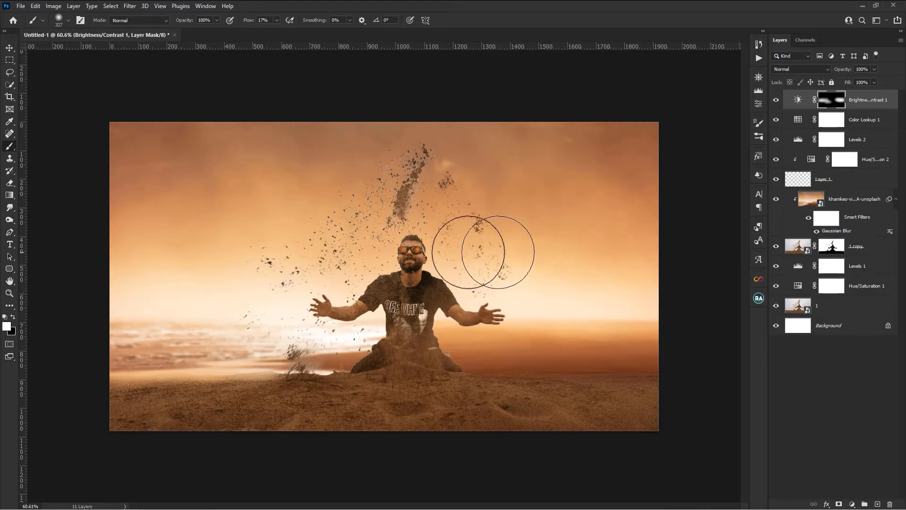
- Compare the image with and without the Brightness/Contrast 1 adjustment
{"action": "left_click", "coordinate": [777, 100]}
{"action": "left_click", "coordinate": [776, 100]}
{"action": "left_click", "coordinate": [776, 100]}
{"action": "left_click", "coordinate": [777, 100]}
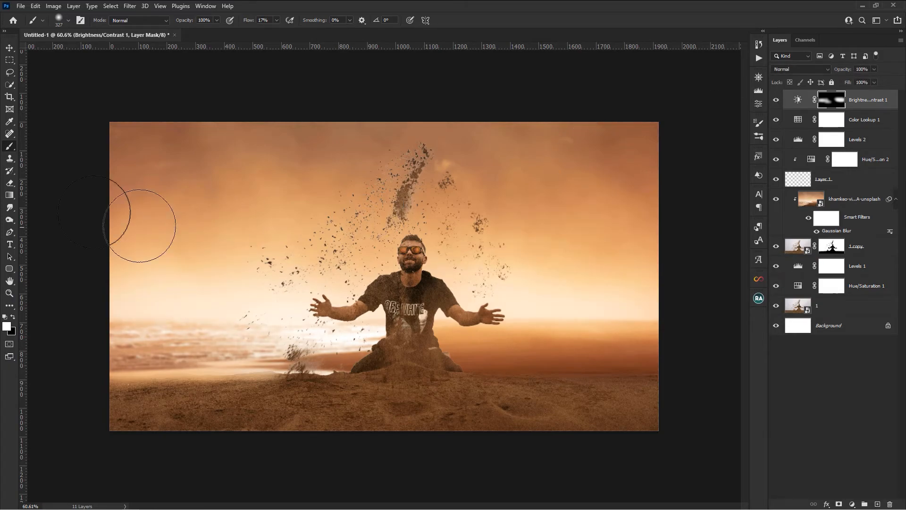
- Add a second Brightness/Contrast adjustment at the top of the layer stack with Contrast set to 18
{"action": "left_click", "coordinate": [15, 48]}
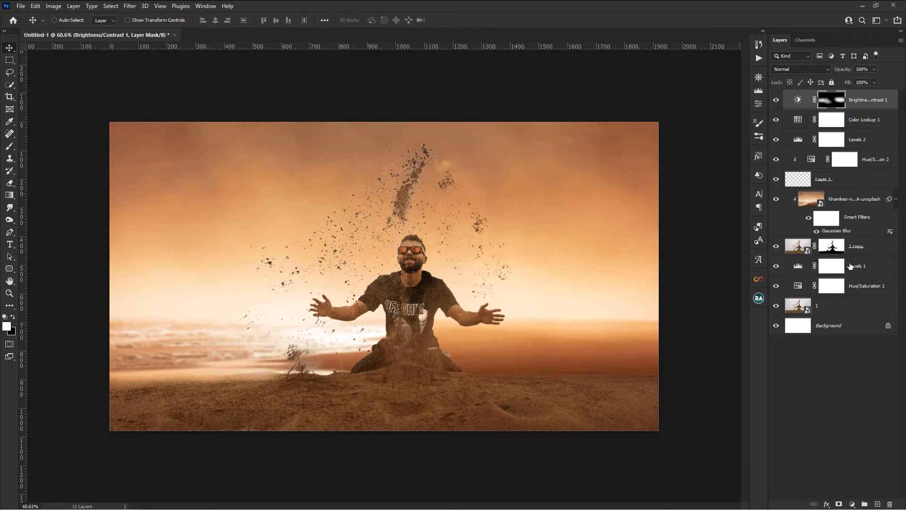
{"action": "left_click", "coordinate": [852, 504]}
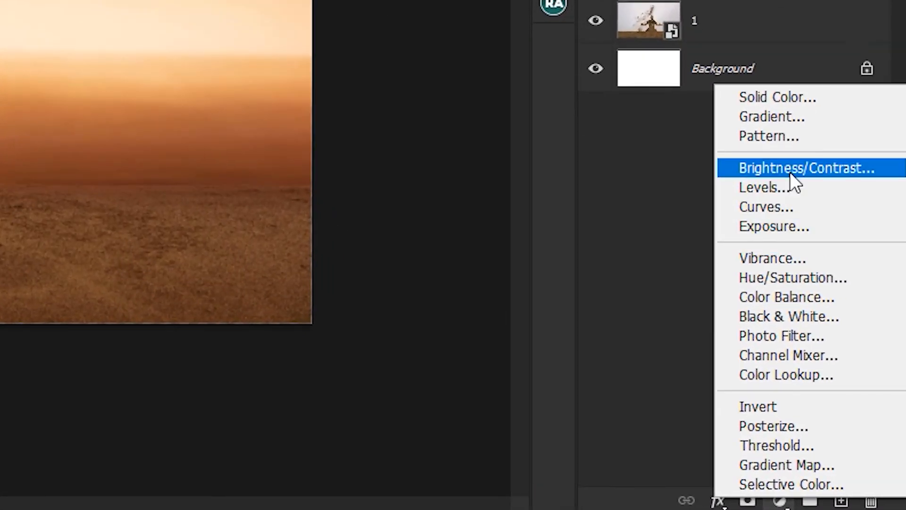
{"action": "left_click", "coordinate": [790, 170]}
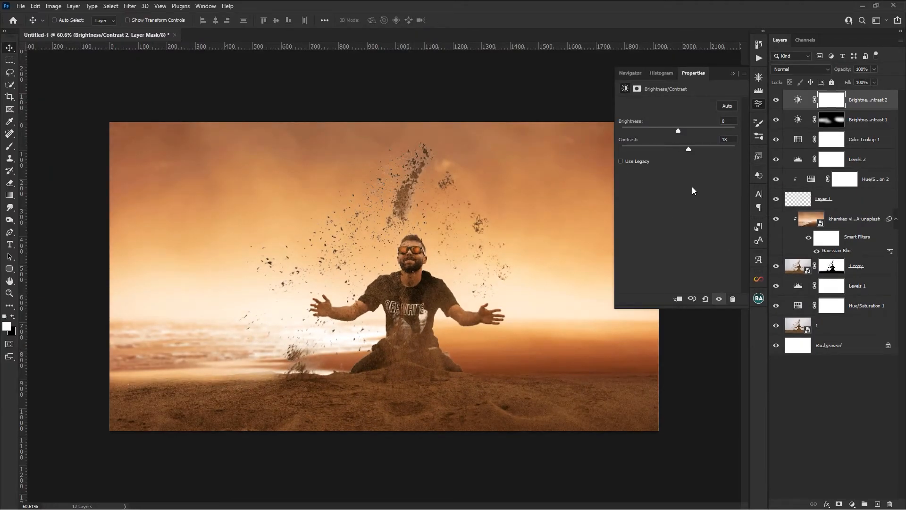
{"action": "left_click", "coordinate": [758, 102]}
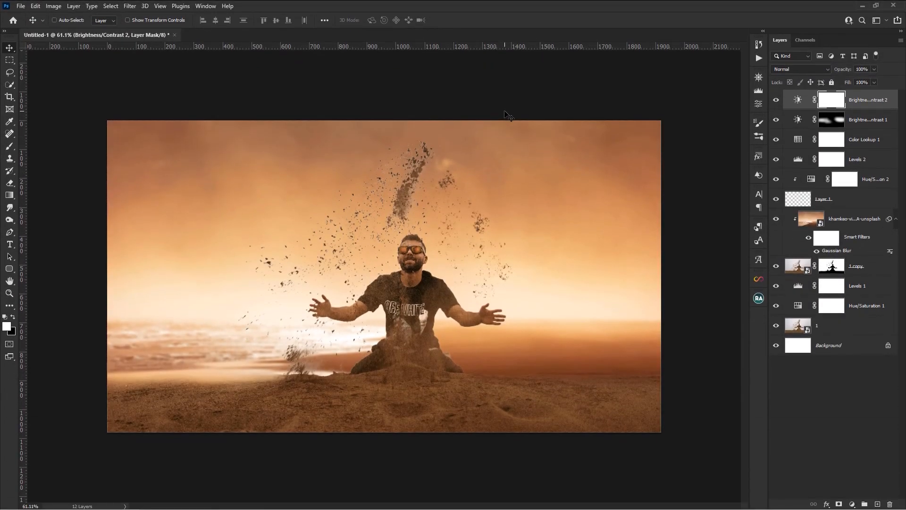
- Stretch the blurred beach photo layer downward by its bottom edge to lower the horizon toward the sand, and apply the transform
{"action": "scroll", "coordinate": [507, 115], "scroll_direction": "down", "scroll_amount": 5}
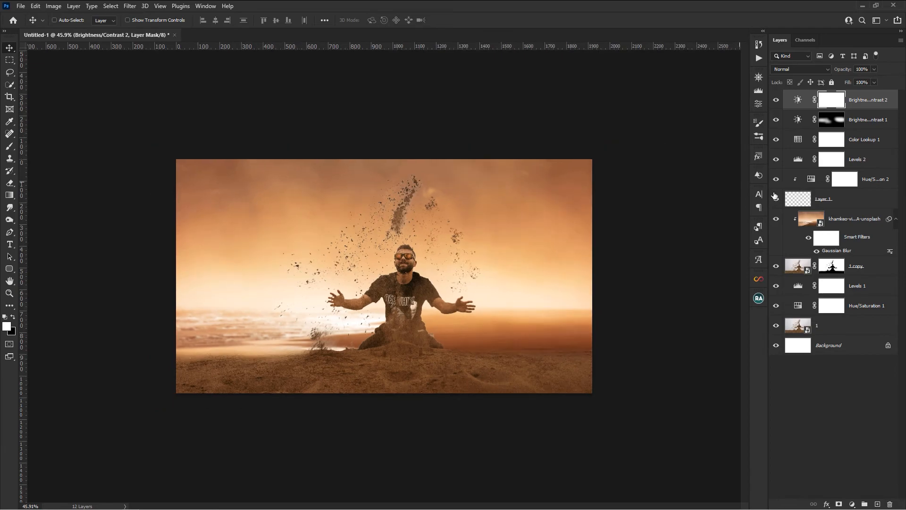
{"action": "left_click", "coordinate": [849, 223]}
{"action": "left_click", "coordinate": [127, 20]}
{"action": "scroll", "coordinate": [352, 260], "scroll_direction": "down", "scroll_amount": 4}
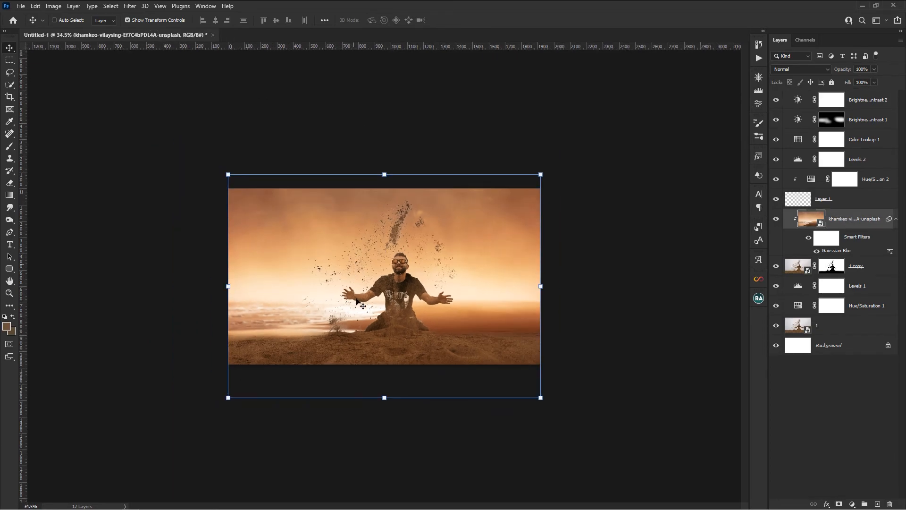
{"action": "left_click_drag", "start_coordinate": [385, 397], "coordinate": [386, 433]}
{"action": "left_click", "coordinate": [451, 20]}
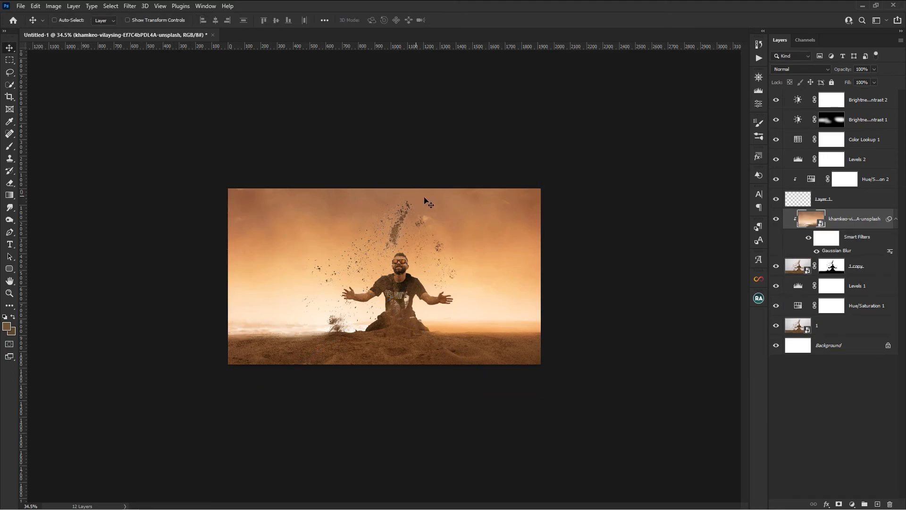
{"action": "scroll", "coordinate": [471, 227], "scroll_direction": "up", "scroll_amount": 6}
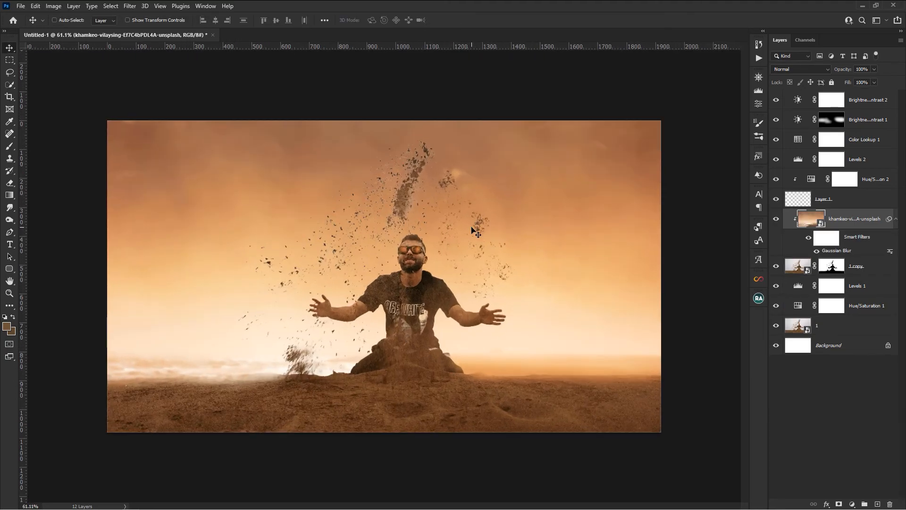